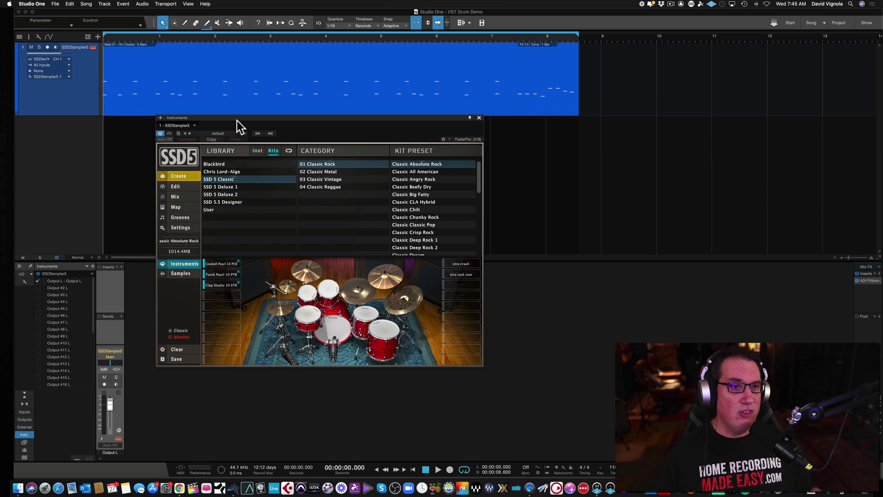
pyautogui.moveTo(236, 120); pyautogui.dragTo(245, 137)
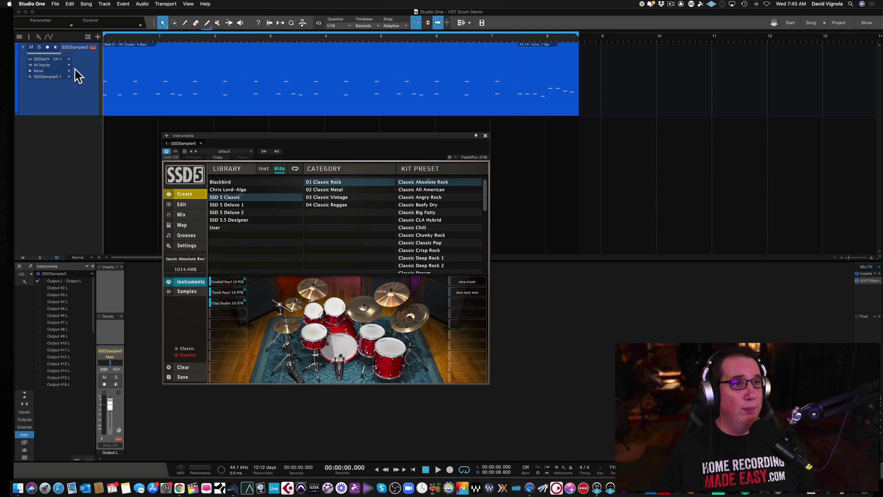
pyautogui.moveTo(266, 135); pyautogui.dragTo(269, 129)
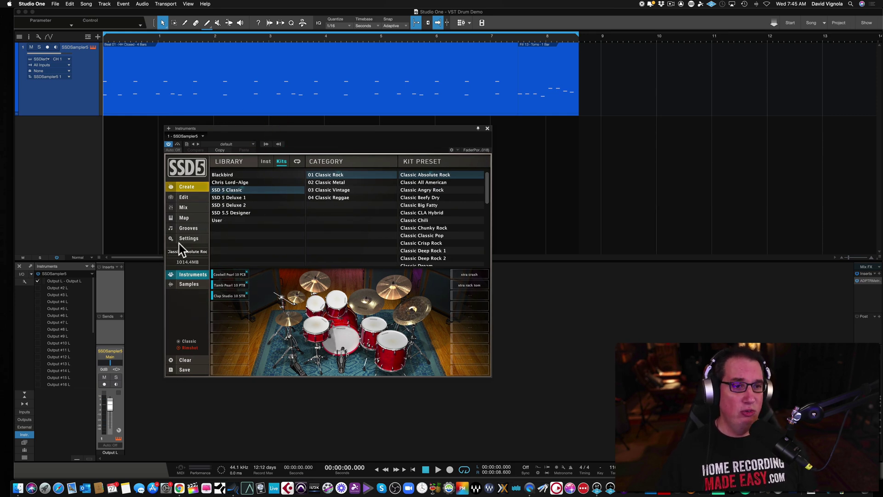
pyautogui.click(185, 228)
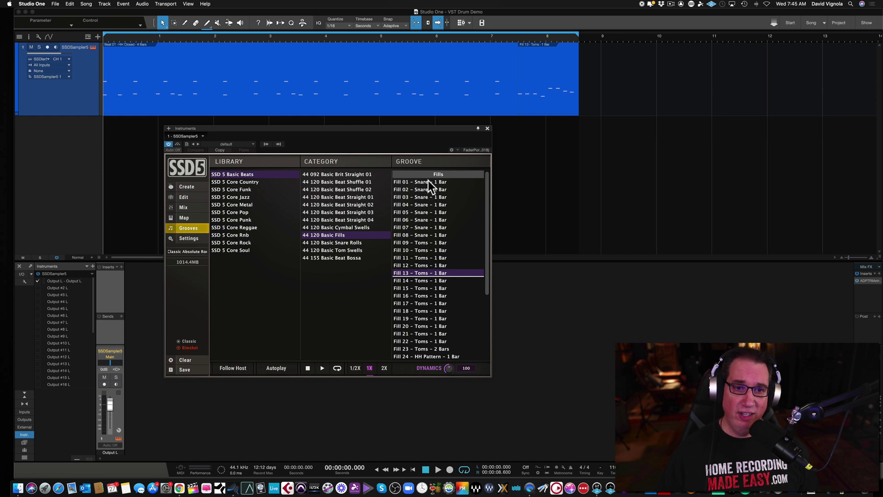
pyautogui.click(193, 189)
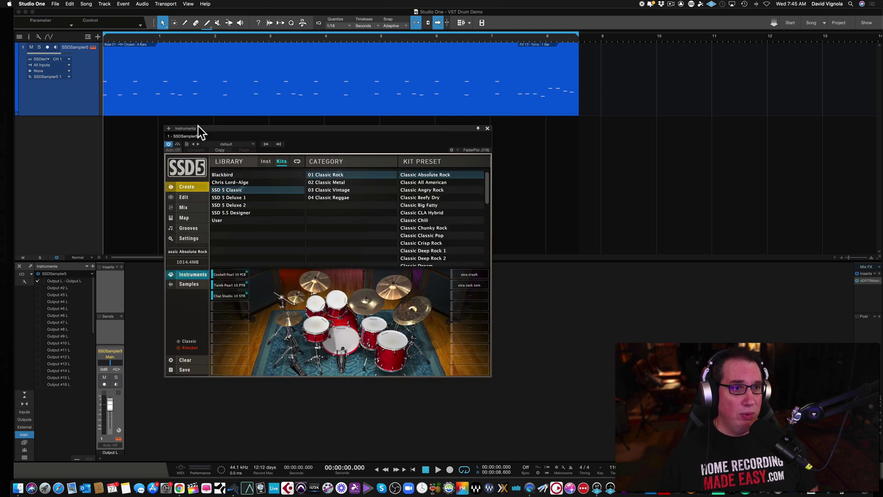
# Play the drum part through the SSD5 kit, stop it, and select the SSDSampler5 channel.
pyautogui.press('space')
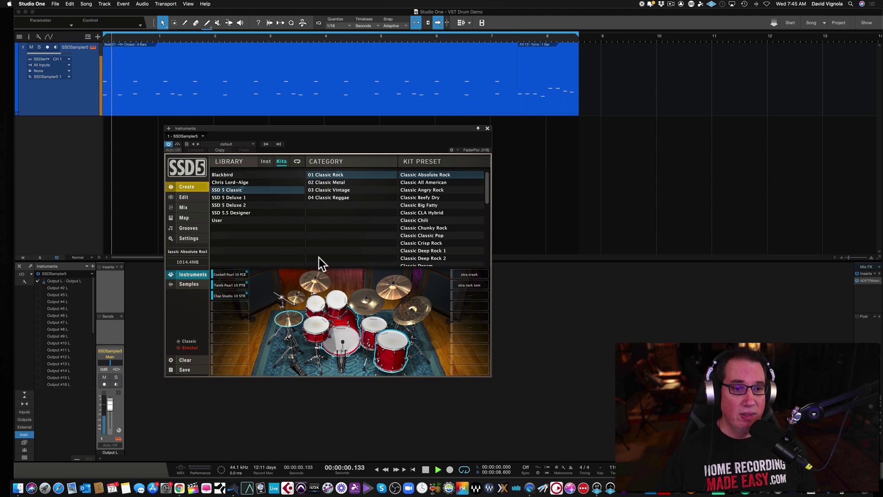
pyautogui.press('space')
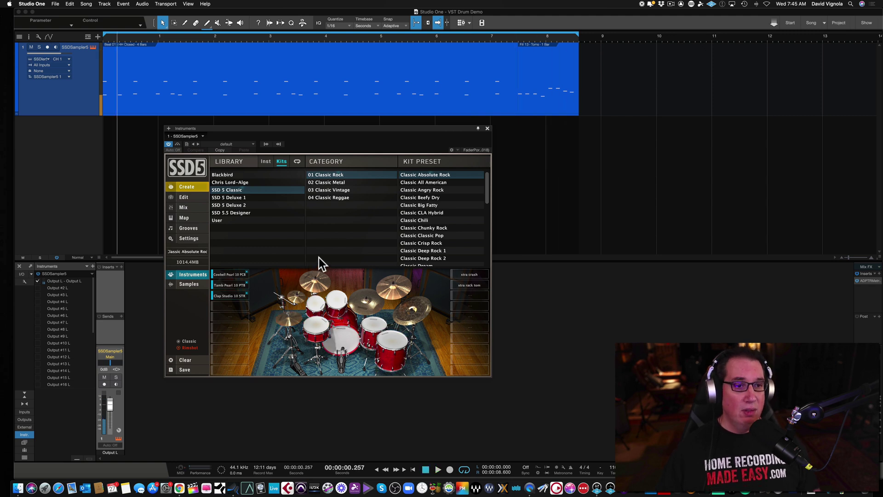
pyautogui.click(112, 327)
pyautogui.click(103, 382)
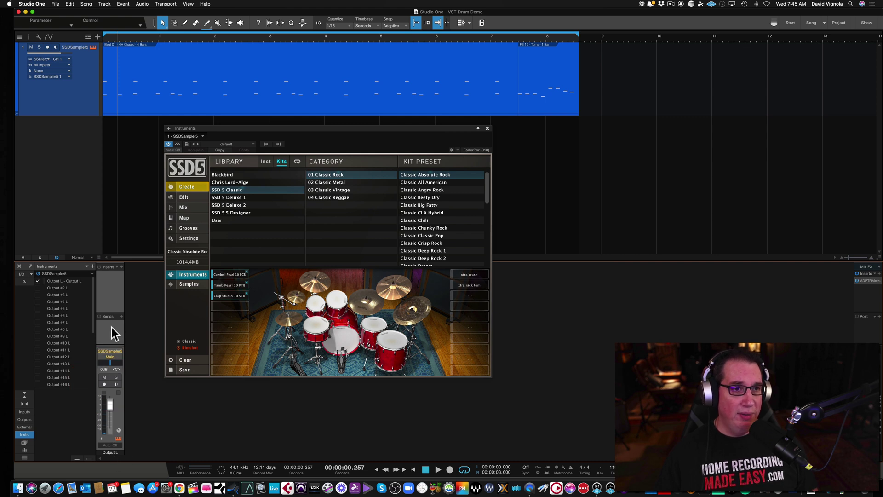
pyautogui.moveTo(278, 127); pyautogui.dragTo(287, 131)
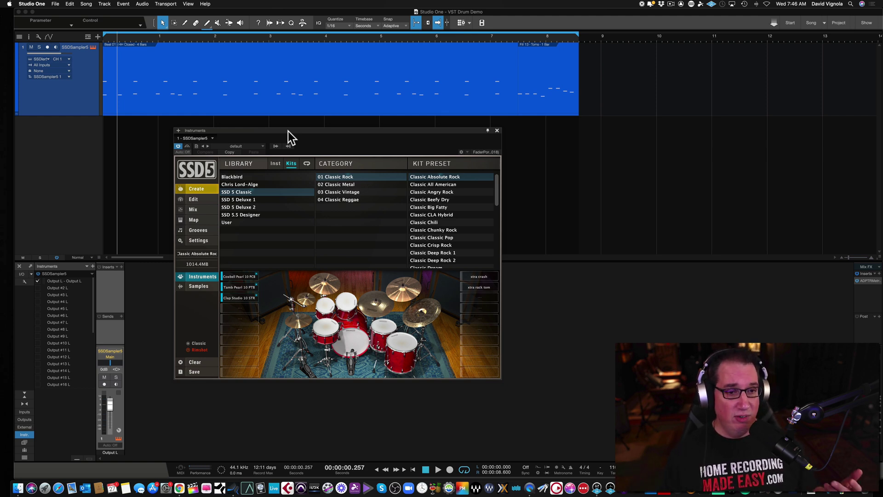
# Show SSD5's Mix page and review the Snare Dir through Tom 16 channels.
pyautogui.click(194, 210)
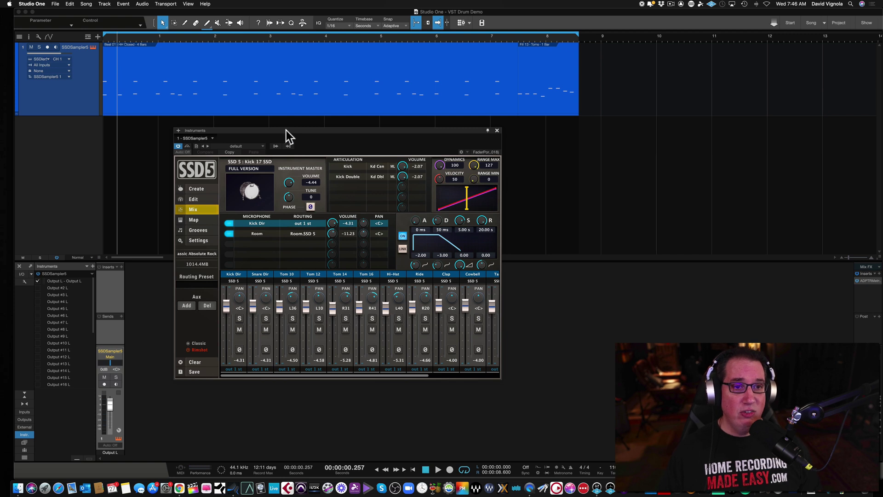
pyautogui.moveTo(286, 131); pyautogui.dragTo(291, 133)
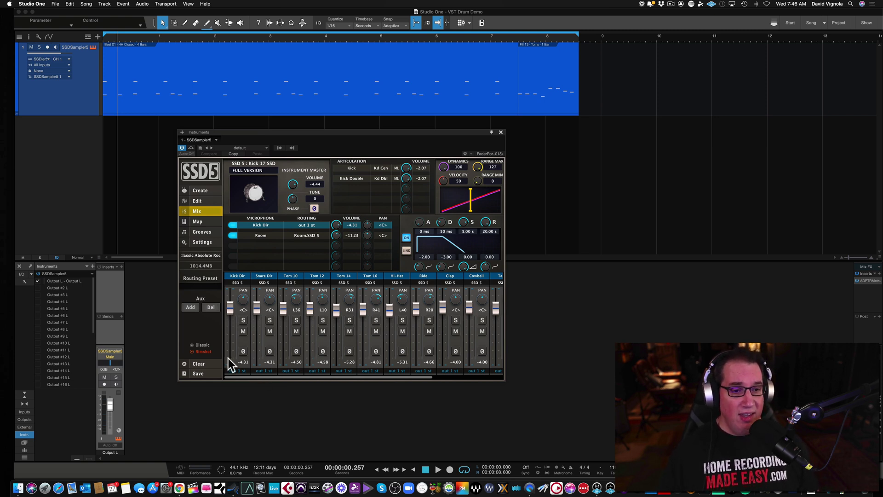
pyautogui.click(258, 277)
pyautogui.click(290, 276)
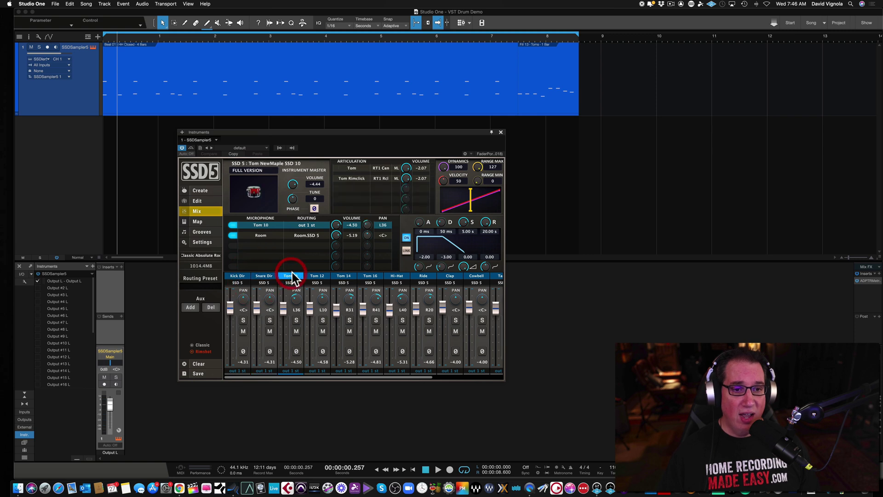
pyautogui.click(318, 278)
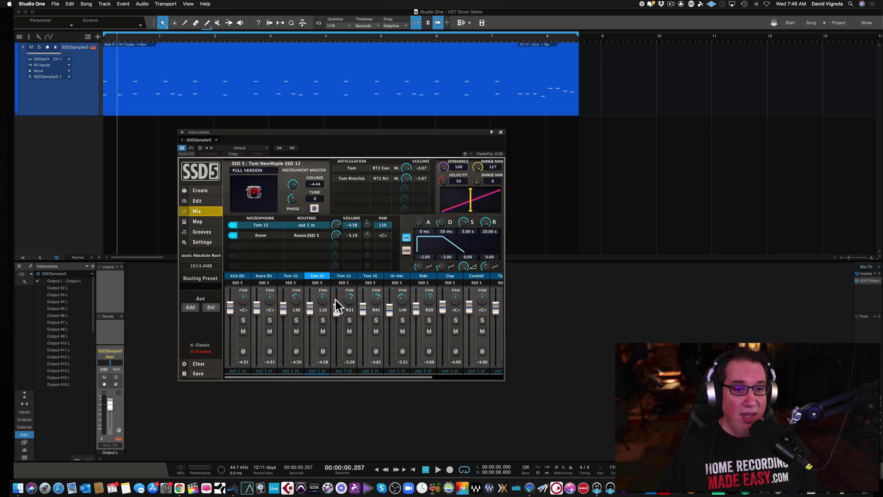
pyautogui.click(344, 277)
pyautogui.click(370, 277)
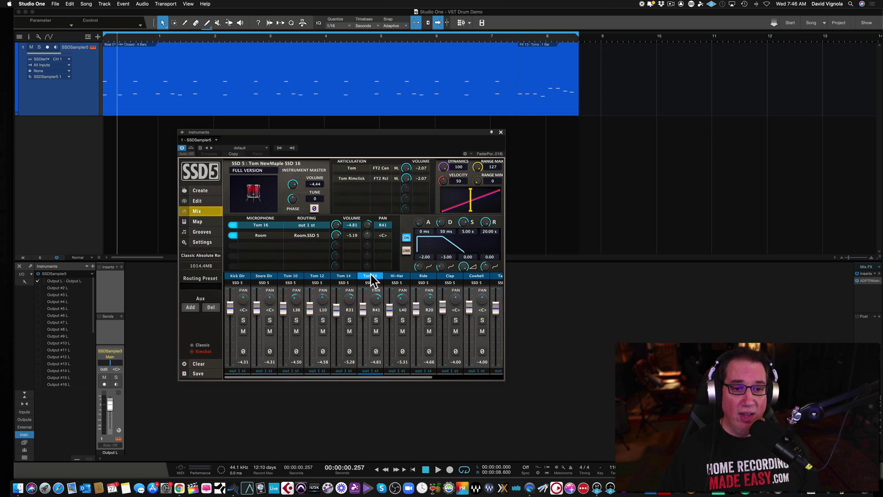
# Review the Hi-Hat through Tamb channels, then record-arm SSDSampler5 with monitoring on.
pyautogui.click(397, 276)
pyautogui.click(423, 276)
pyautogui.click(446, 276)
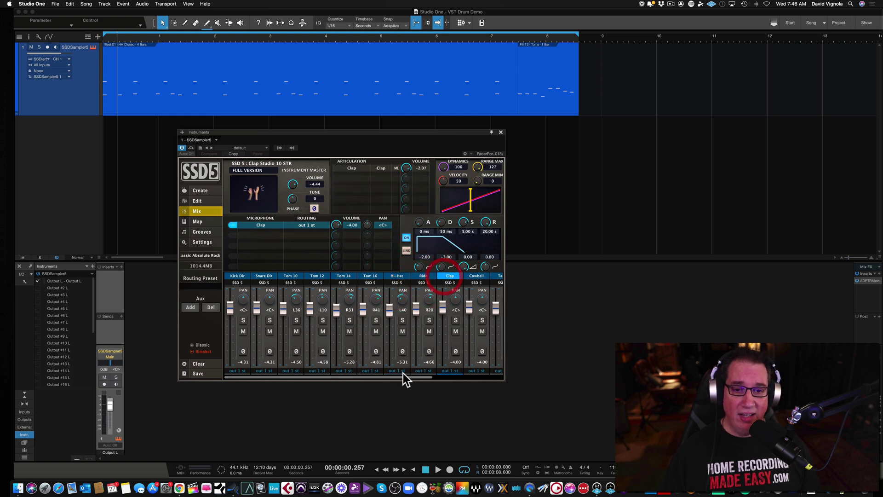
pyautogui.moveTo(403, 377); pyautogui.dragTo(481, 344)
pyautogui.click(439, 276)
pyautogui.moveTo(470, 377); pyautogui.dragTo(335, 377)
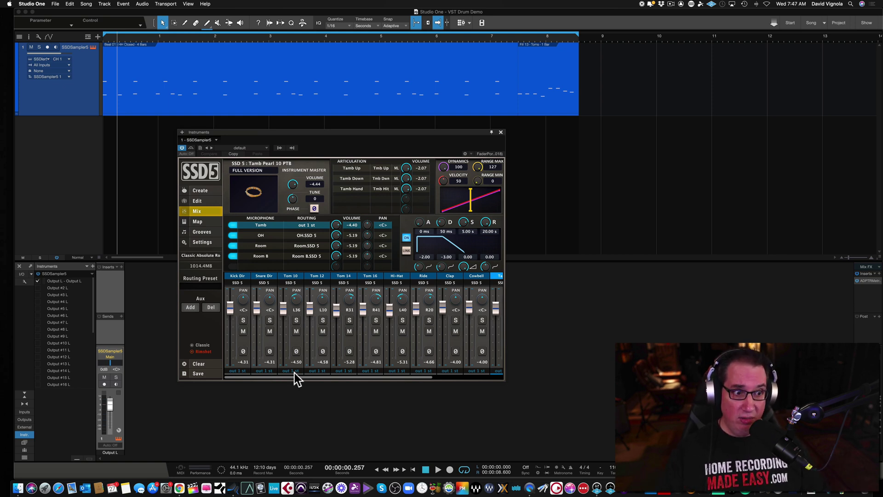
pyautogui.click(109, 294)
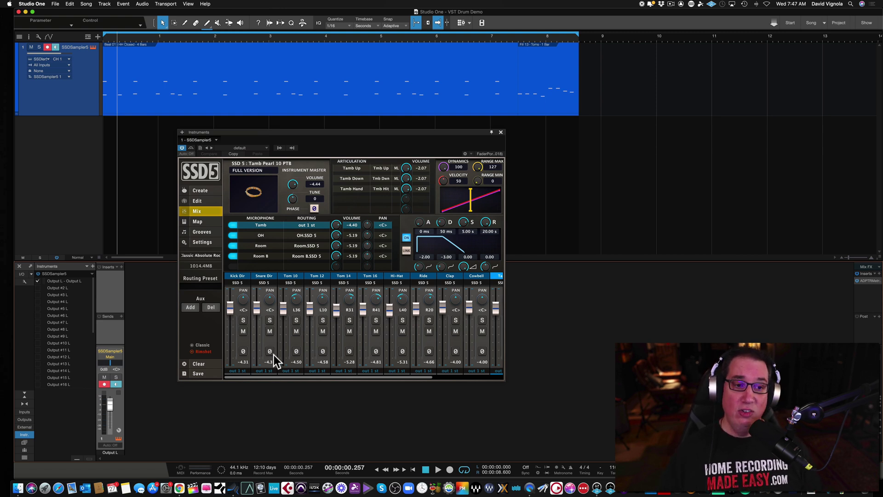
pyautogui.click(24, 435)
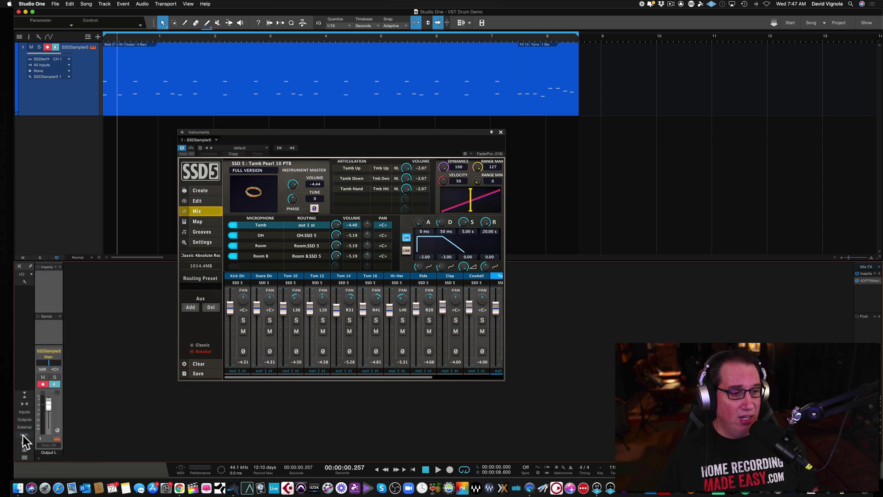
pyautogui.click(23, 435)
pyautogui.click(23, 435)
pyautogui.click(23, 435)
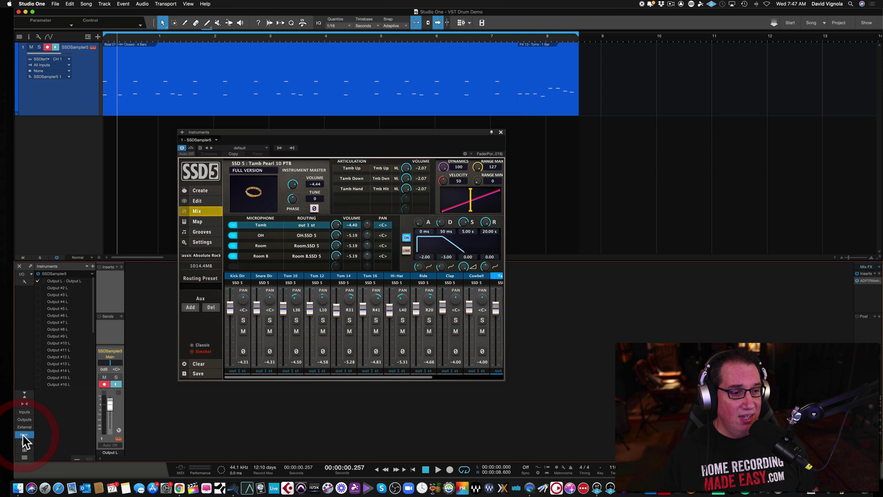
pyautogui.click(91, 274)
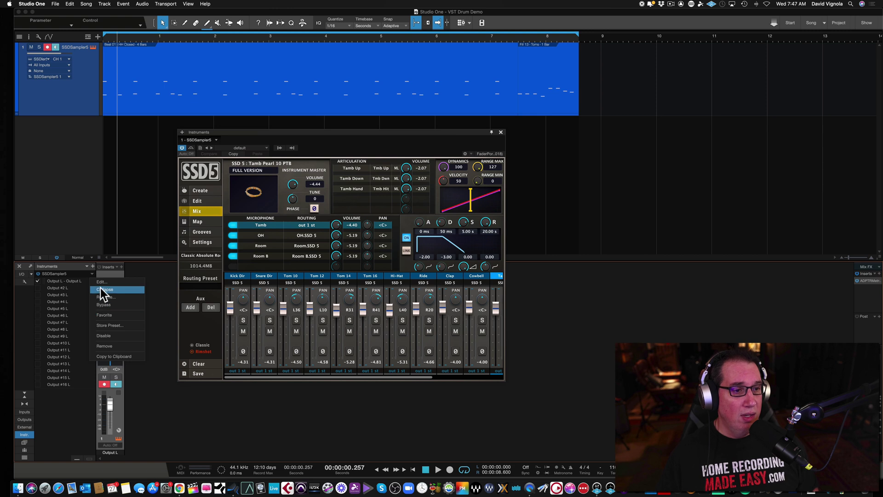
pyautogui.click(100, 289)
pyautogui.click(91, 275)
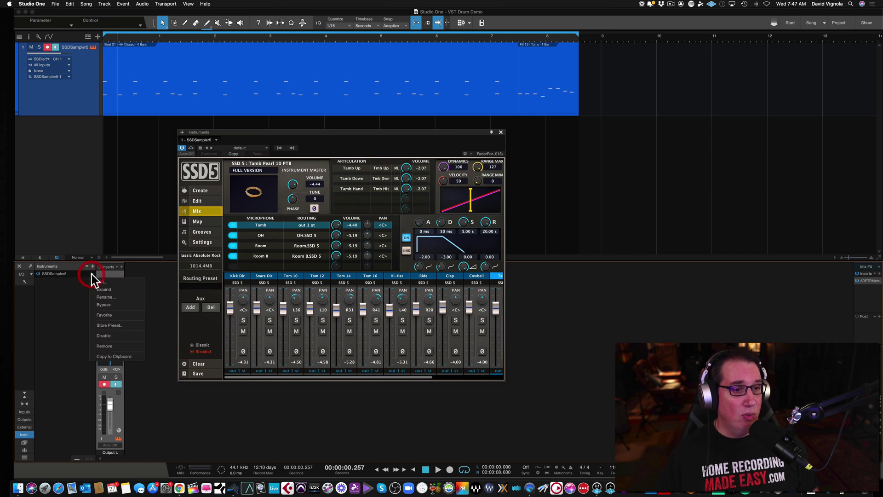
pyautogui.click(93, 288)
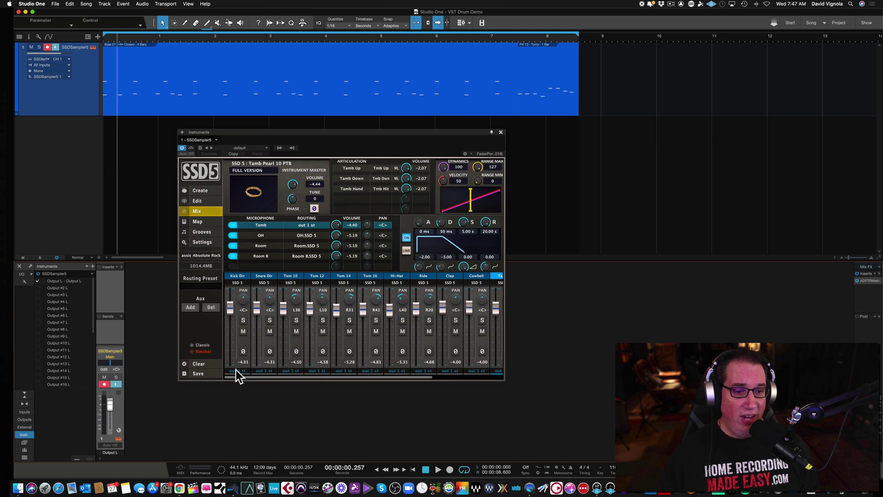
# Route Snare Dir to out 2 st, Tom 10 to out 3 st, Tom 12 to out 4 st and Tom 14 to out 5 st.
pyautogui.click(261, 371)
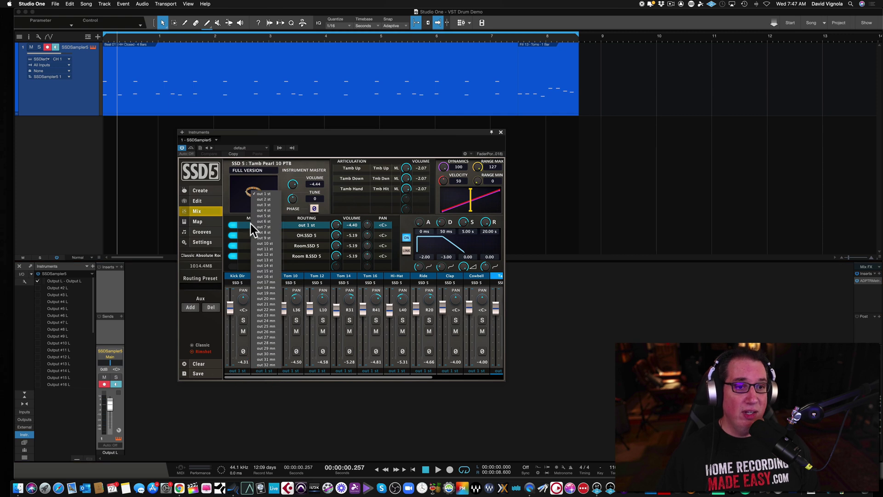
pyautogui.click(258, 199)
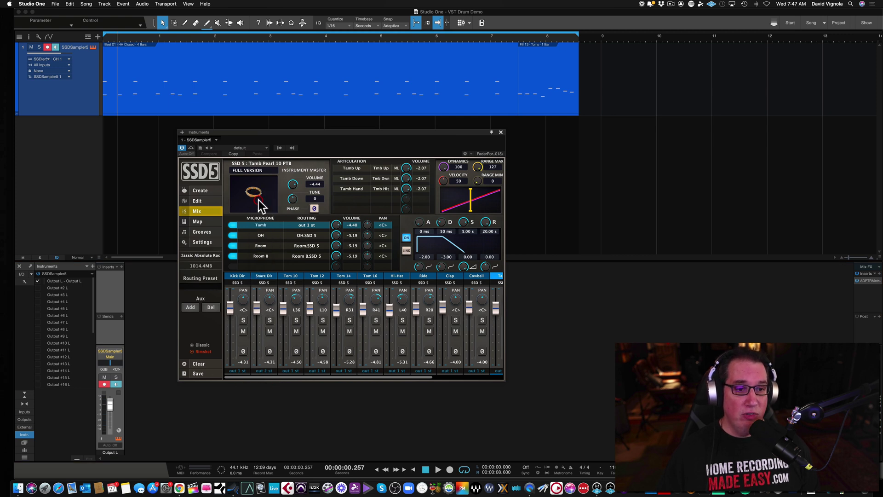
pyautogui.click(293, 369)
pyautogui.click(282, 206)
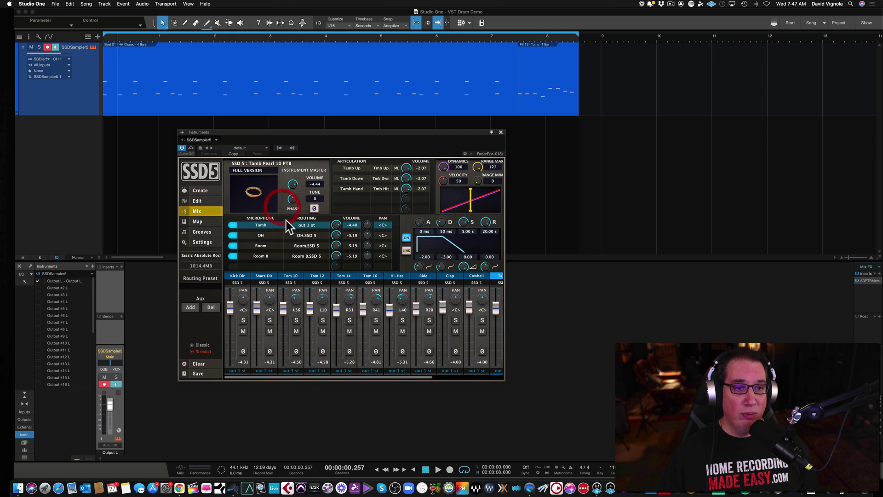
pyautogui.click(317, 370)
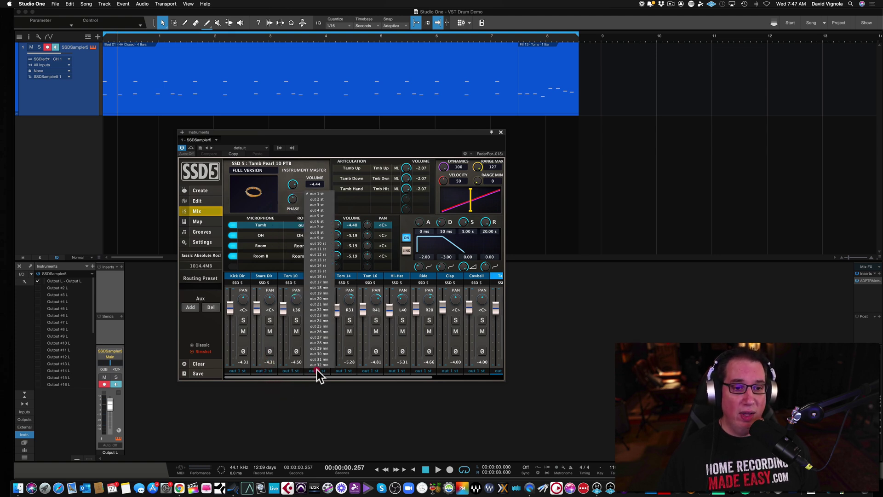
pyautogui.click(328, 210)
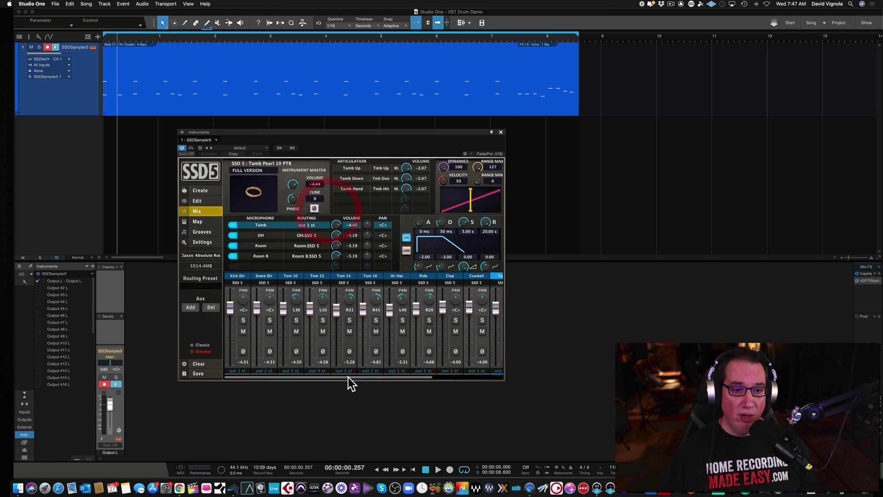
pyautogui.click(347, 370)
pyautogui.click(353, 216)
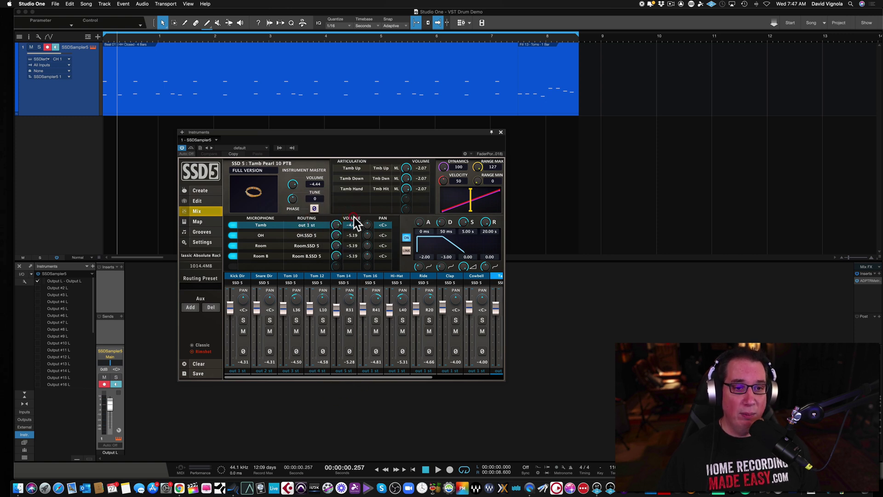
# Route Tom 16, Hi-Hat, Ride, Clap and Cowbell to out 6 st through out 10 st.
pyautogui.click(366, 371)
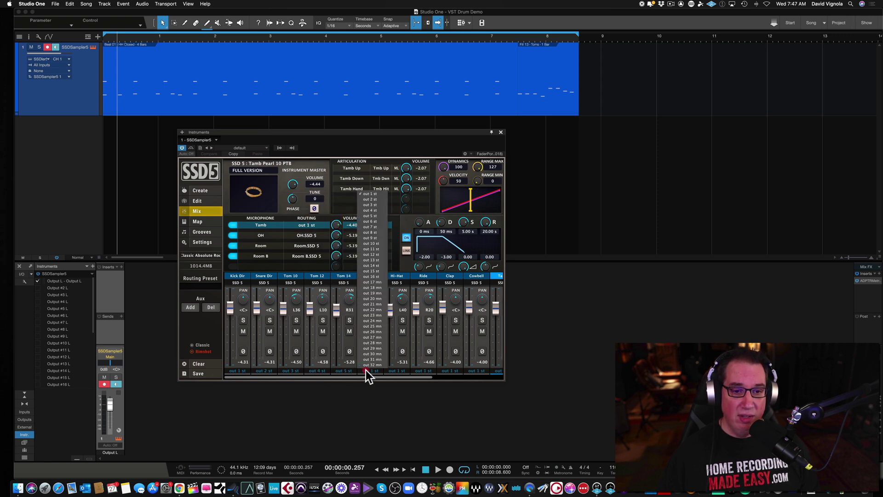
pyautogui.click(380, 222)
pyautogui.click(399, 371)
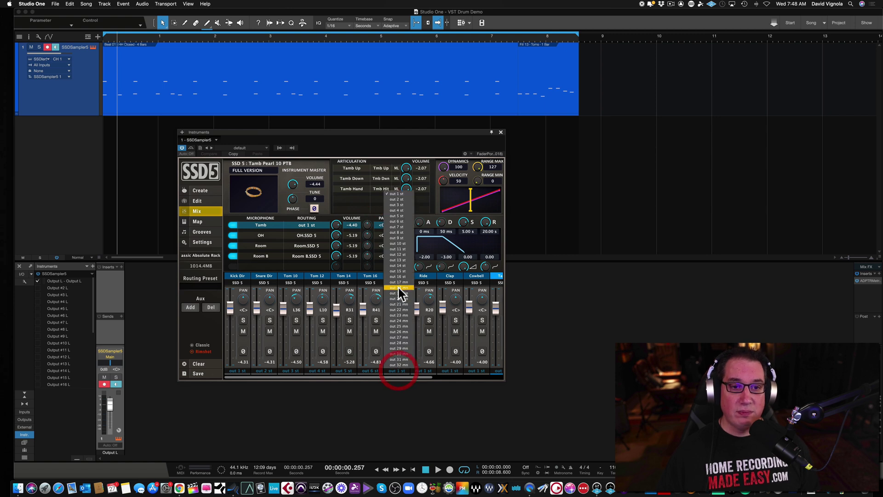
pyautogui.click(399, 227)
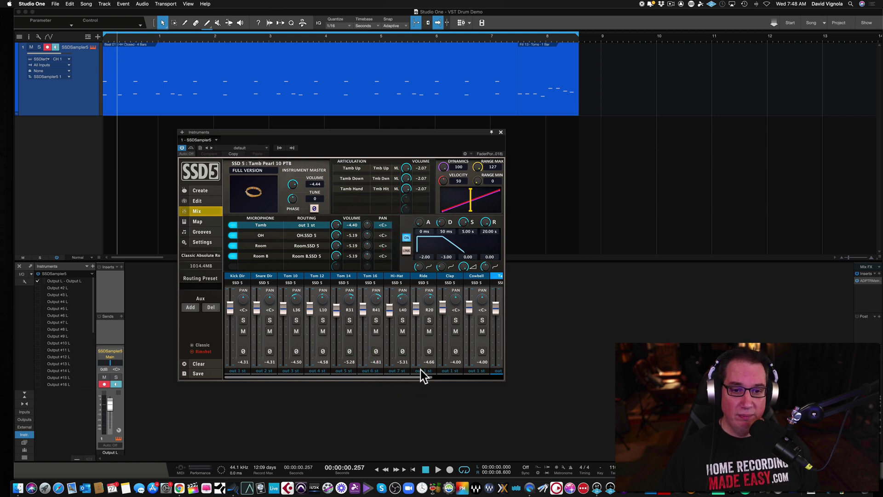
pyautogui.click(420, 370)
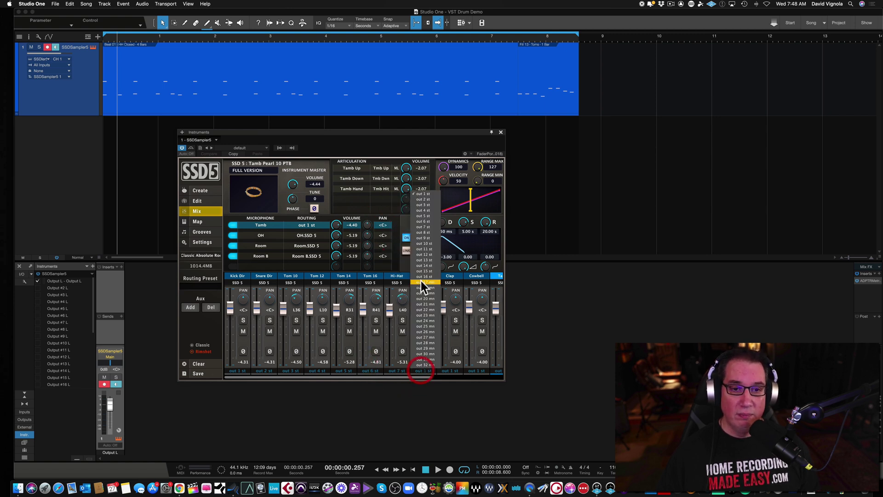
pyautogui.click(425, 233)
pyautogui.click(452, 369)
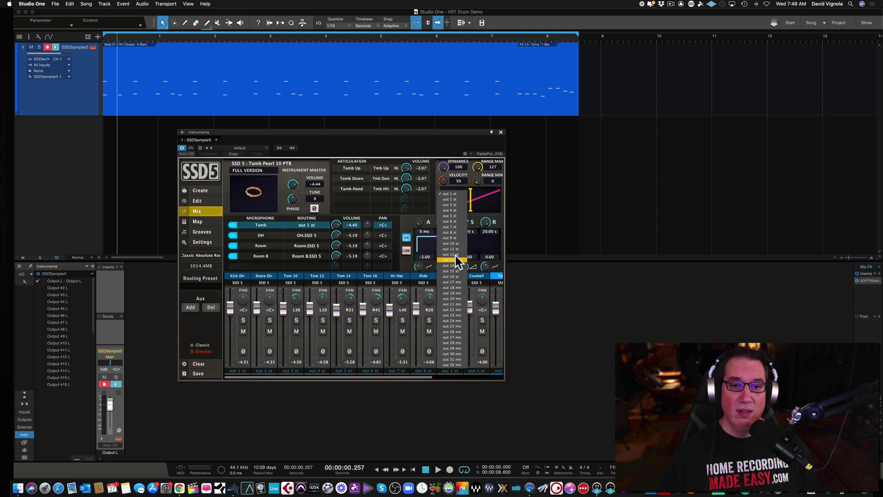
pyautogui.click(453, 237)
pyautogui.click(475, 369)
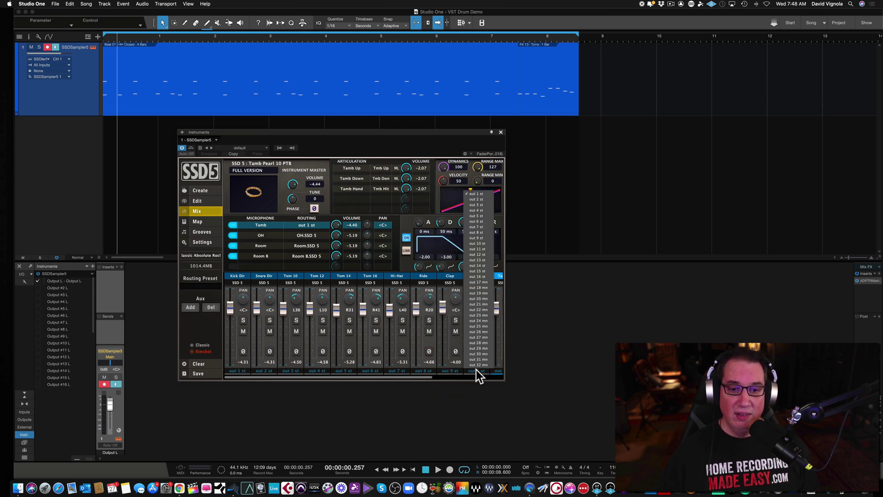
pyautogui.click(480, 243)
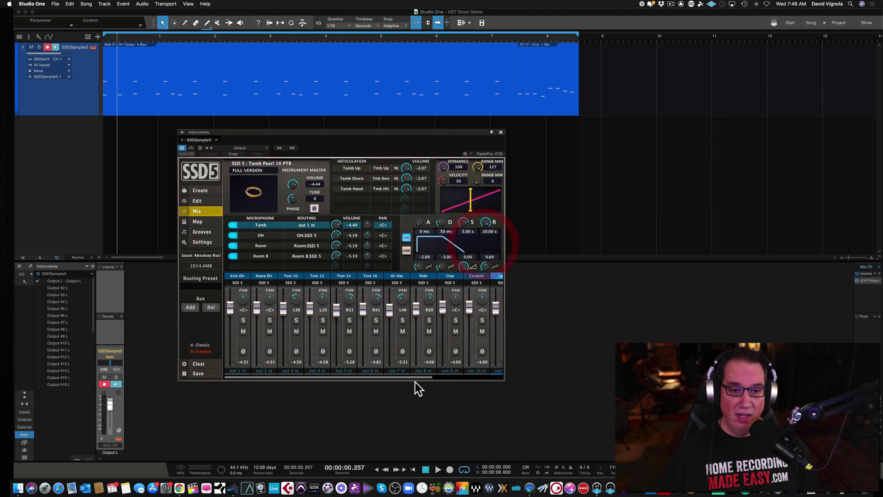
# Route Tamb, Room, OH and Room B to out 11 st through out 14 st.
pyautogui.moveTo(427, 379); pyautogui.dragTo(514, 382)
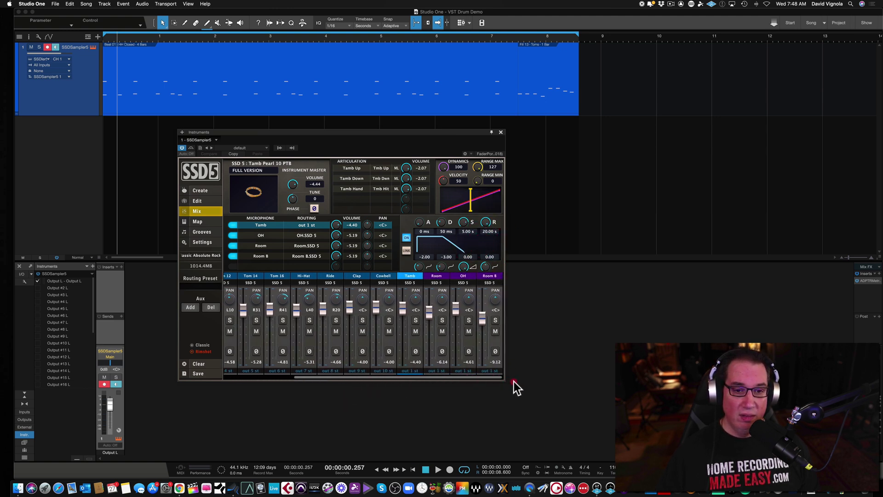
pyautogui.click(411, 371)
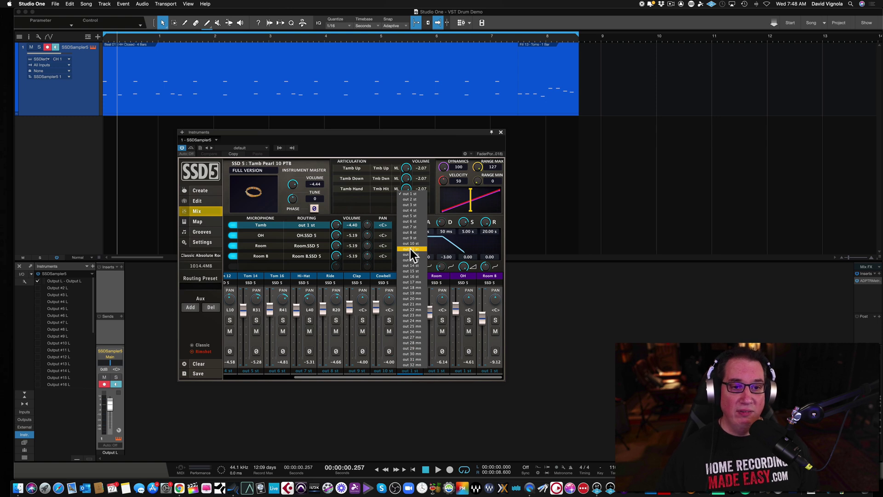
pyautogui.click(410, 251)
pyautogui.click(435, 370)
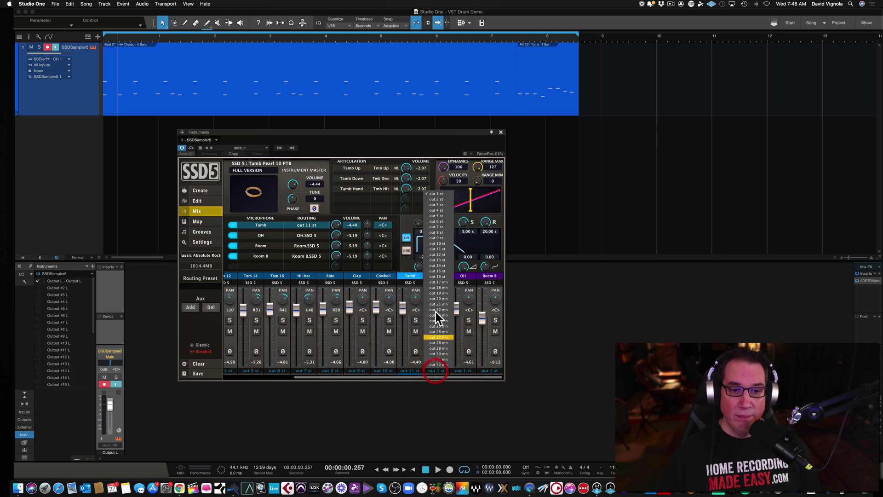
pyautogui.click(440, 254)
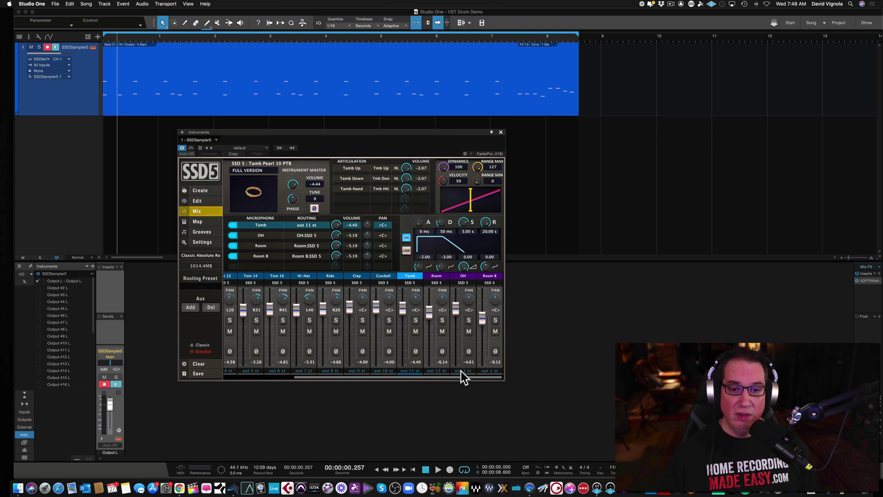
pyautogui.click(461, 370)
pyautogui.click(467, 256)
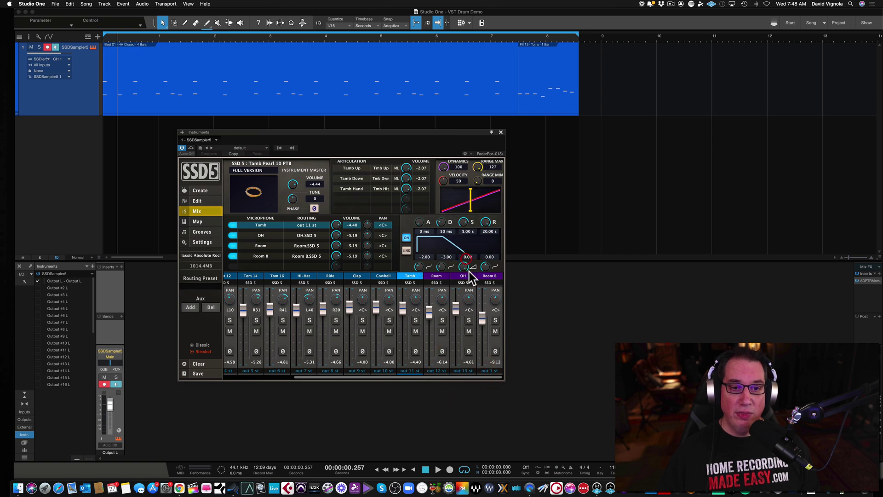
pyautogui.click(489, 371)
pyautogui.click(497, 266)
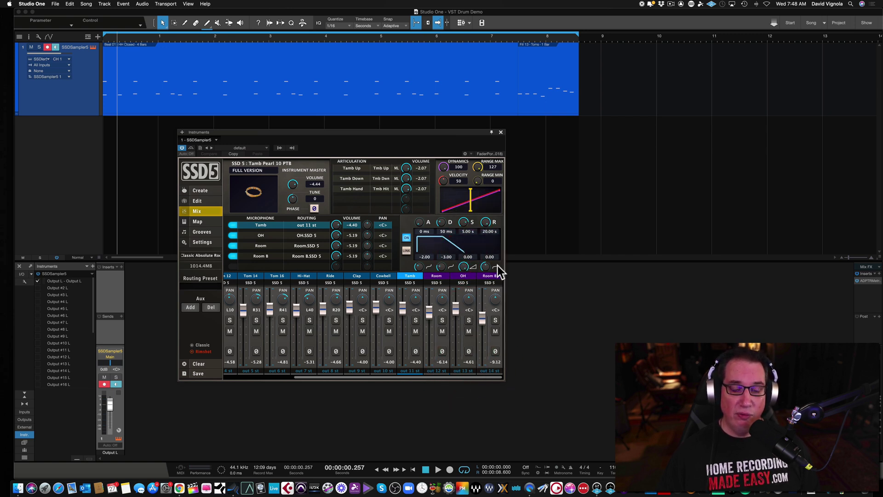
pyautogui.moveTo(452, 377); pyautogui.dragTo(375, 378)
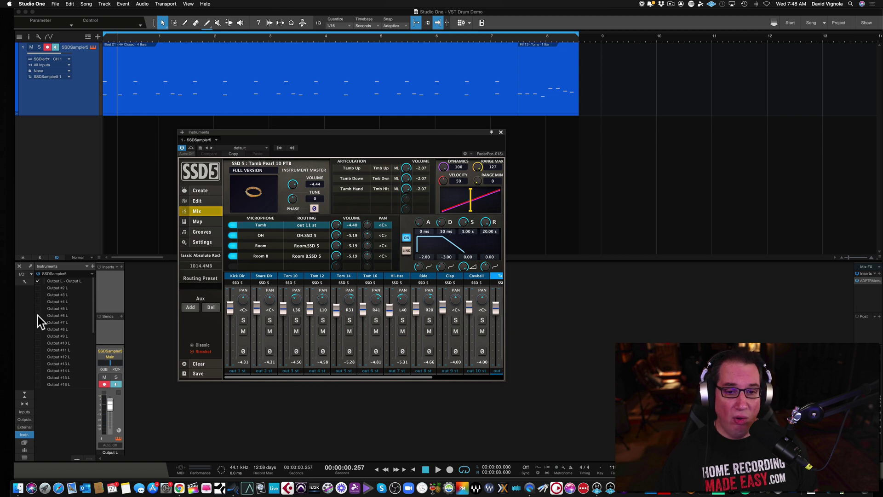
# Enable SSD5 outputs #2 through #6 as console channels.
pyautogui.click(38, 288)
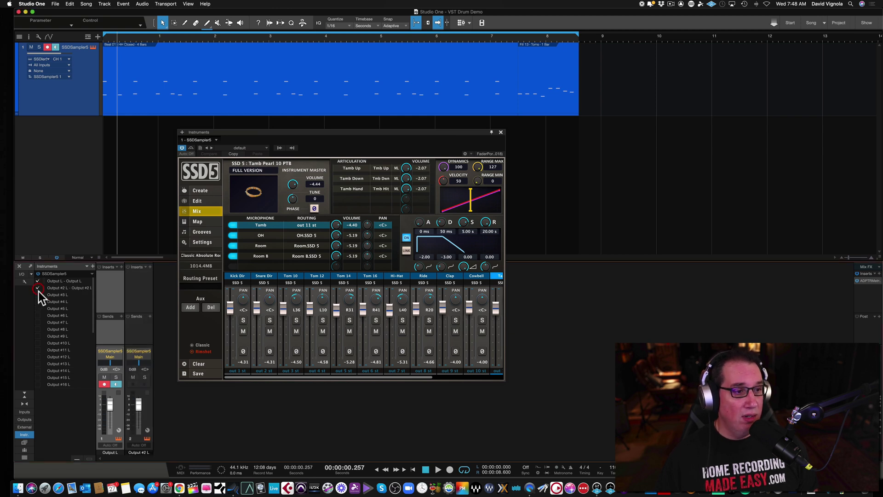
pyautogui.click(38, 295)
pyautogui.click(37, 301)
pyautogui.click(37, 308)
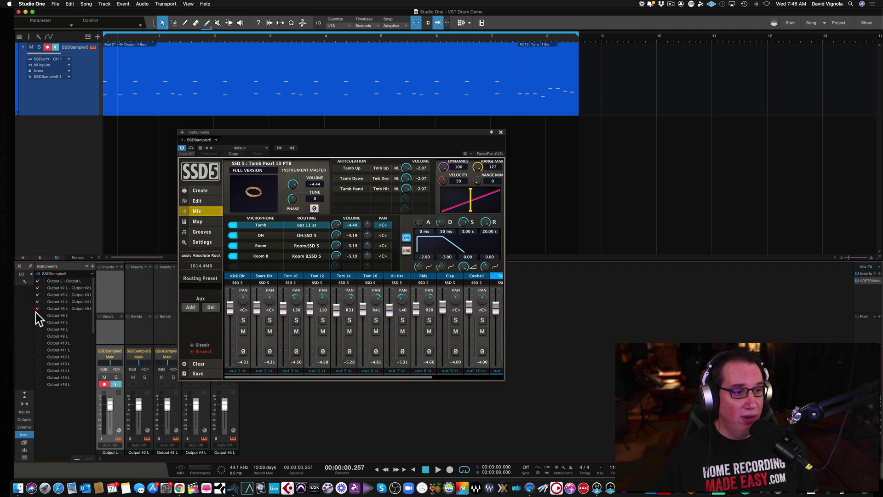
pyautogui.click(36, 315)
pyautogui.moveTo(321, 130); pyautogui.dragTo(487, 139)
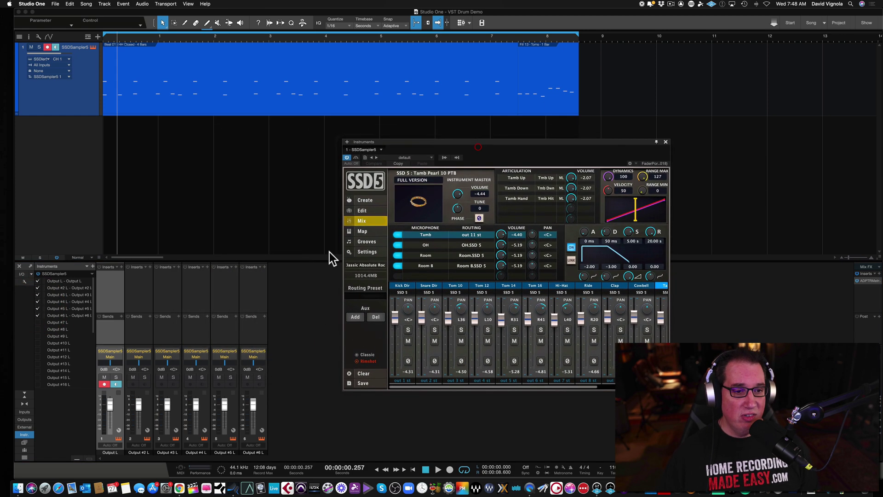
# Enable outputs #7 through #14 and move the SSD5 window clear of the console.
pyautogui.click(37, 321)
pyautogui.click(38, 329)
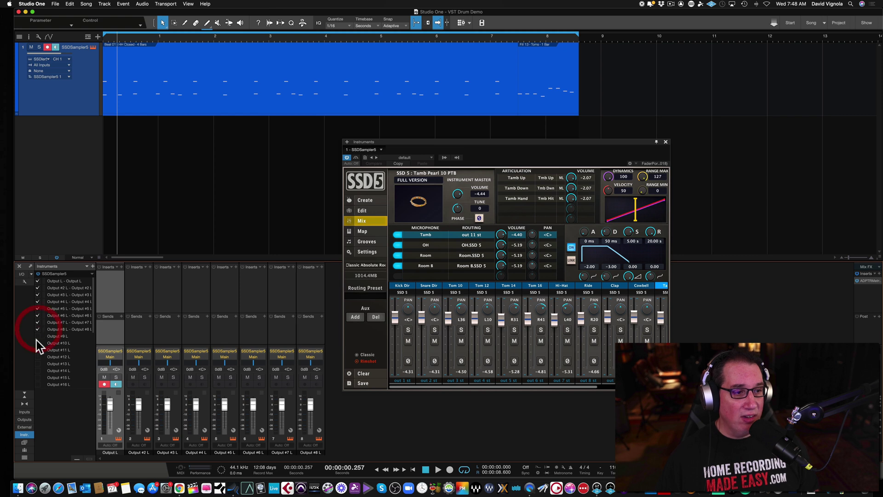
pyautogui.click(38, 336)
pyautogui.click(37, 342)
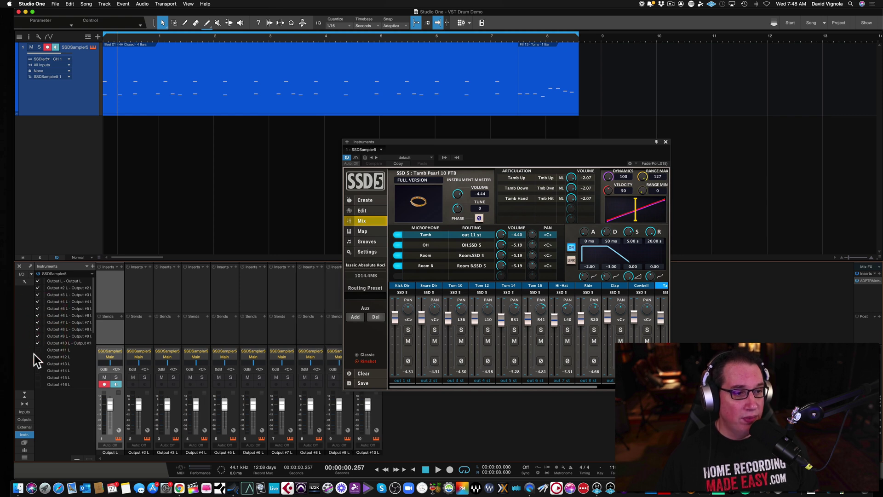
pyautogui.click(37, 350)
pyautogui.click(37, 356)
pyautogui.click(37, 364)
pyautogui.click(37, 370)
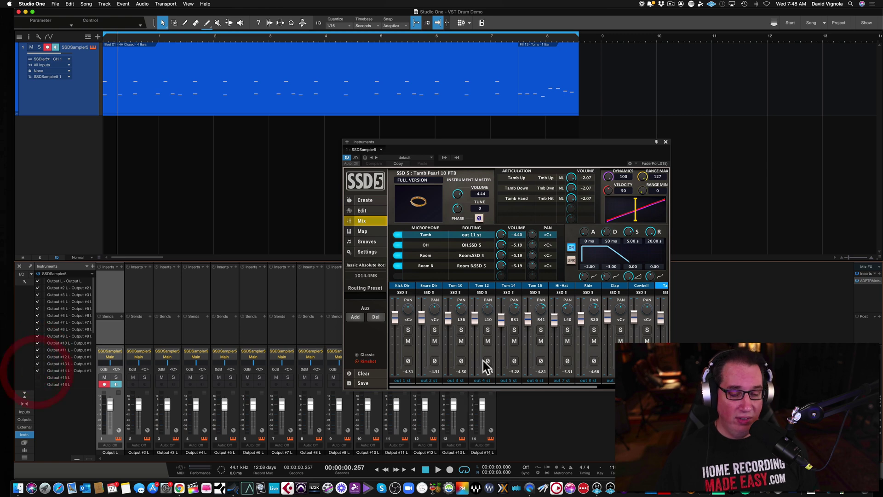
pyautogui.moveTo(452, 141); pyautogui.dragTo(632, 170)
# Switch SSD5 to its Create page and start playing the drum part.
pyautogui.click(529, 226)
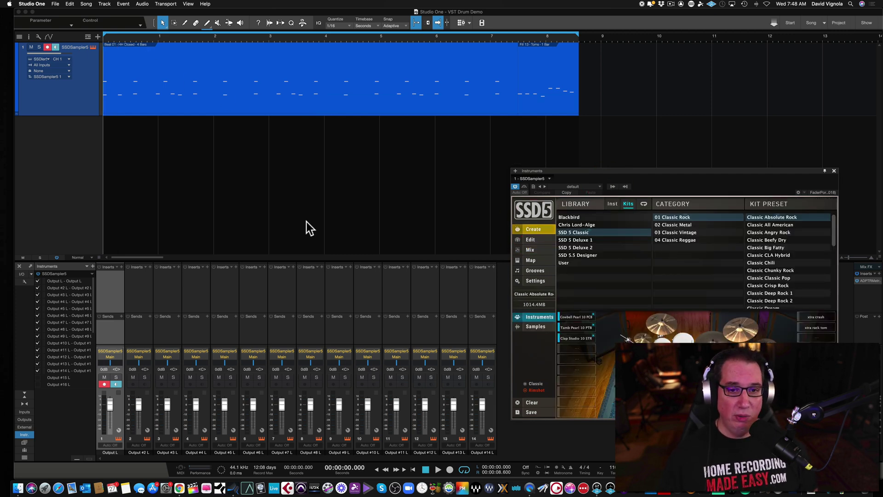
pyautogui.press('space')
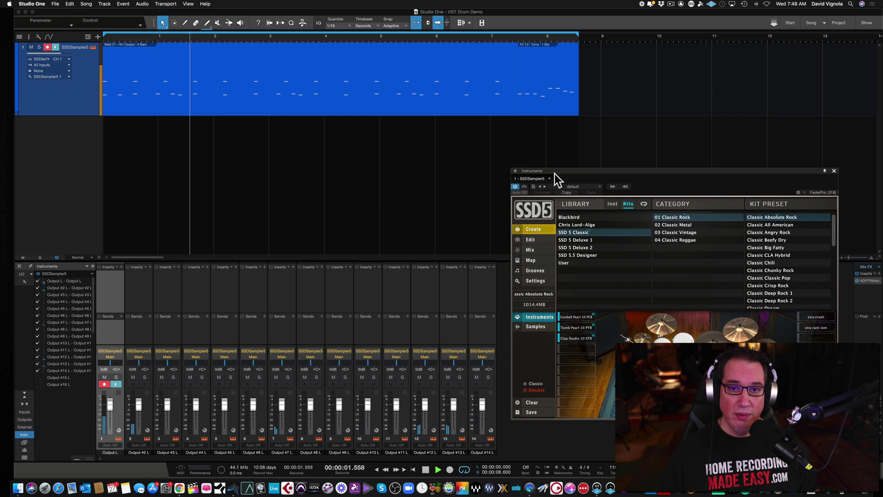
pyautogui.moveTo(560, 173); pyautogui.dragTo(581, 183)
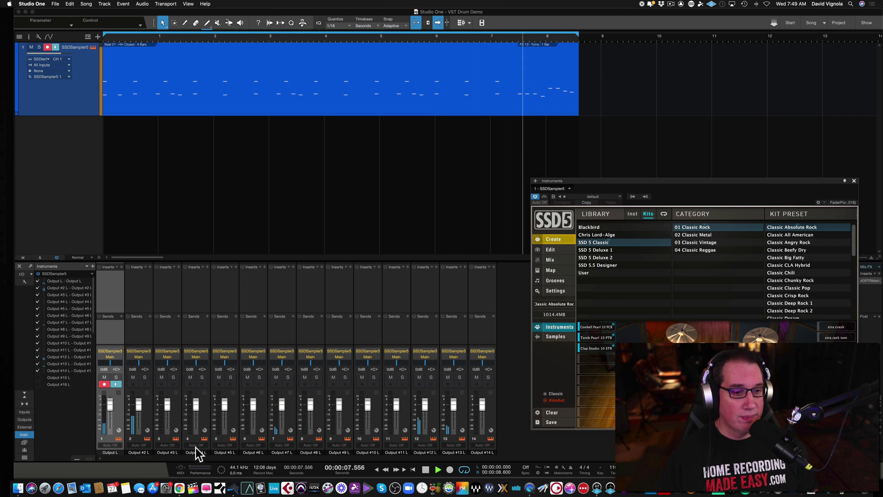
# Disarm recording on channel 1 and solo channels 1 and 2.
pyautogui.click(103, 384)
pyautogui.click(115, 377)
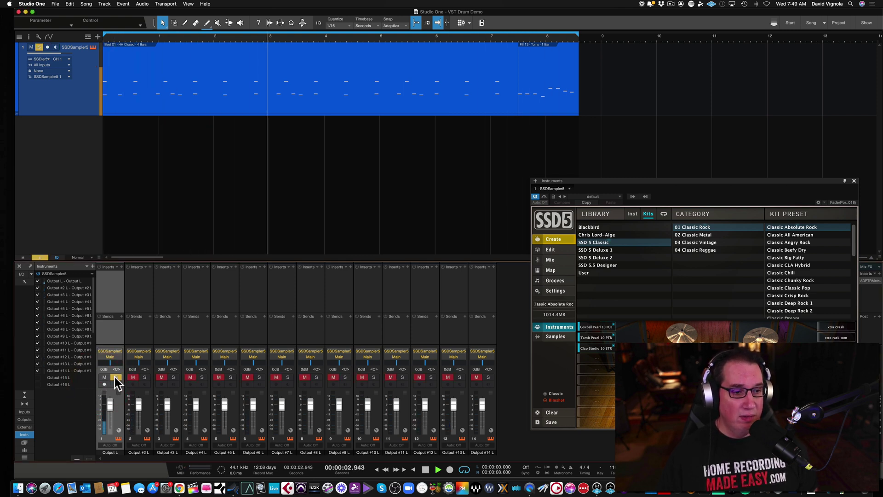
pyautogui.click(144, 376)
pyautogui.click(133, 377)
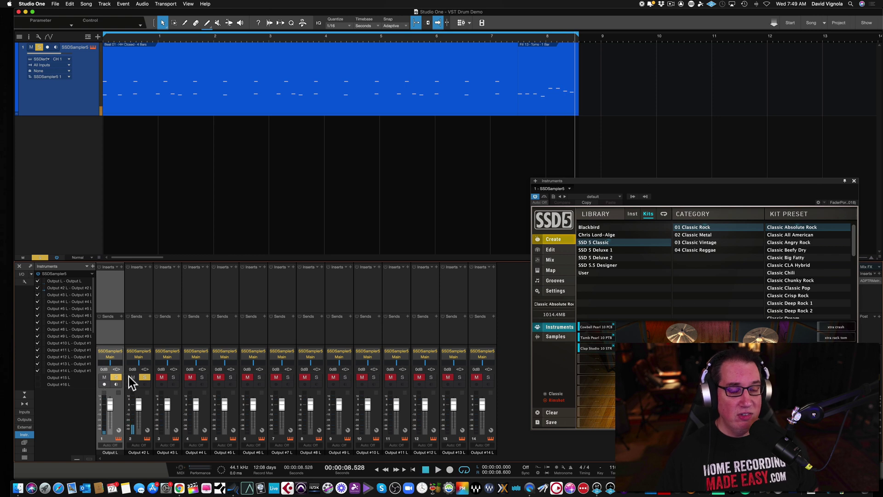
# Name console channels 1–3 kick, Snare and Tom.
pyautogui.doubleClick(111, 452)
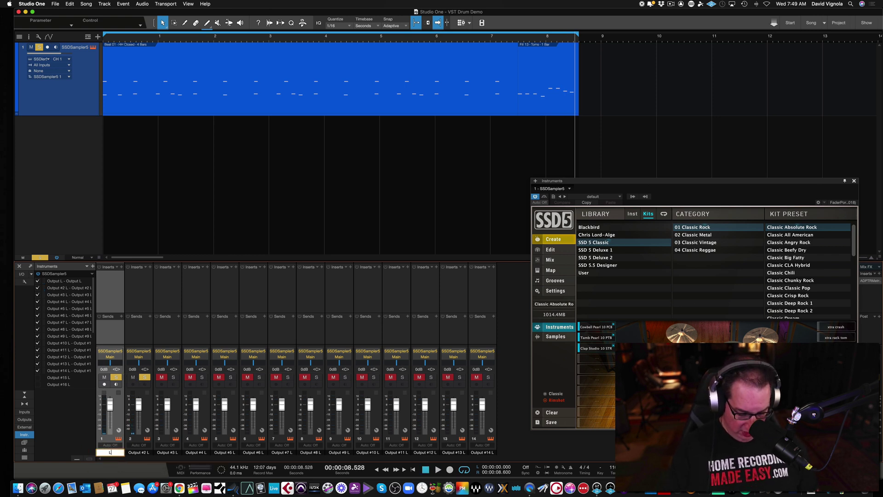
pyautogui.write('kick')
pyautogui.press('Tab')
pyautogui.write('Sna')
pyautogui.press('Tab')
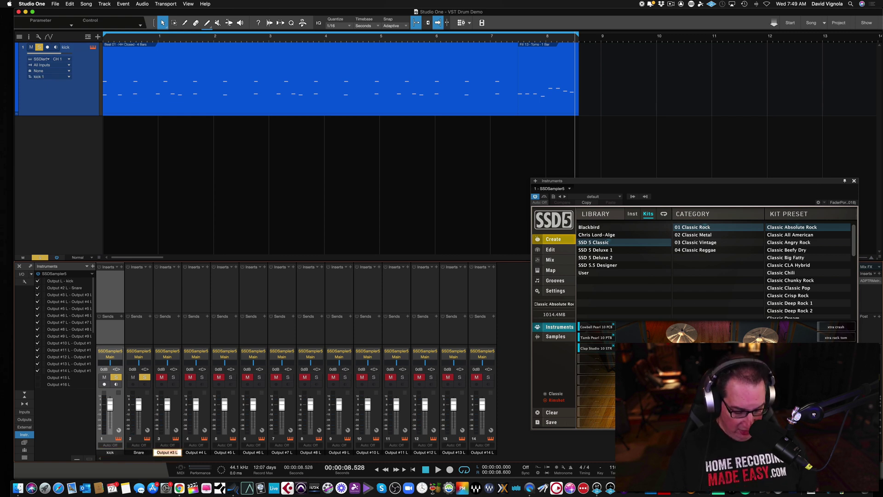
pyautogui.write('Tom')
pyautogui.press('Tab')
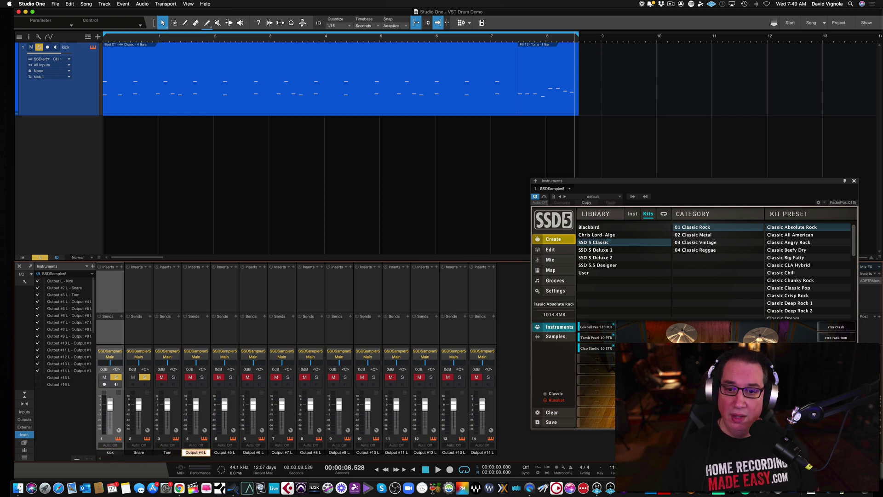
pyautogui.click(551, 260)
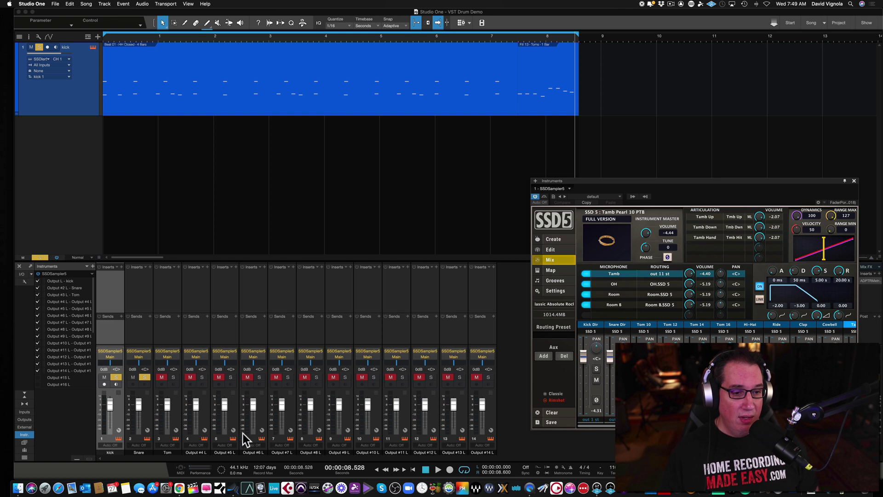
# Name channels 4–8 Tom 2, Tom 3, HH, Ride and Clap, then clear all solos.
pyautogui.doubleClick(197, 452)
pyautogui.write('Tom 2')
pyautogui.press('Tab')
pyautogui.write('T')
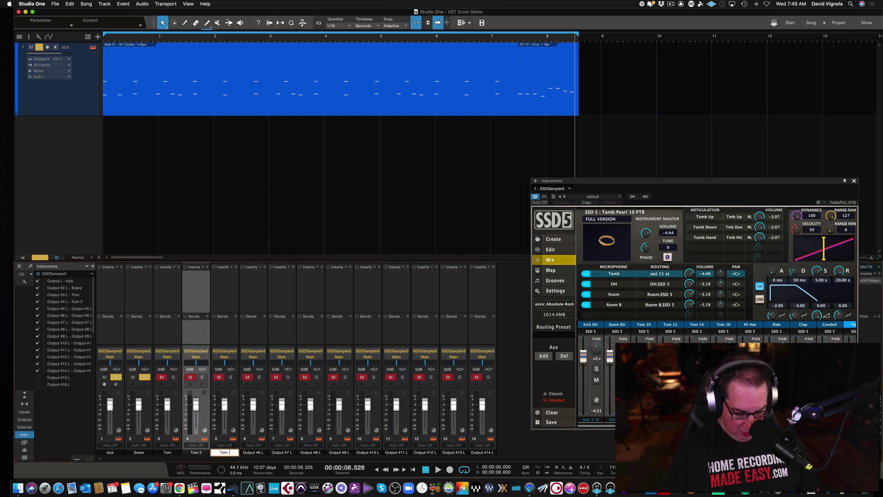
pyautogui.press('Tab')
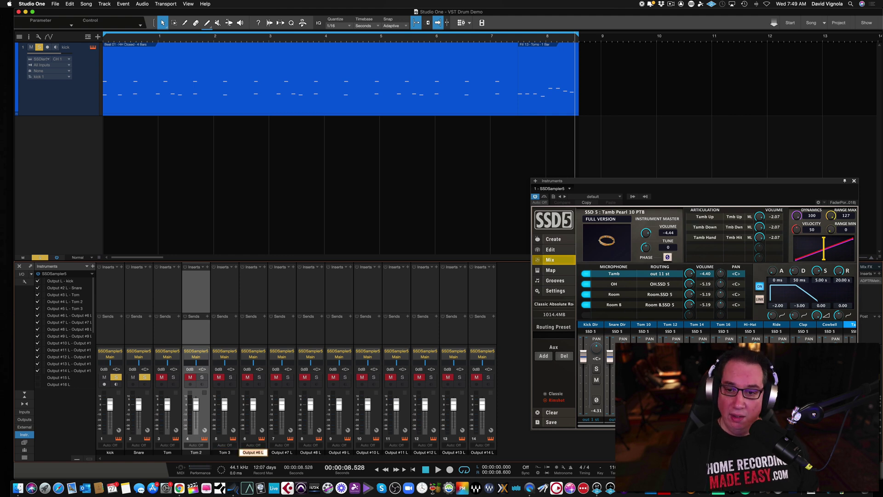
pyautogui.write('HH')
pyautogui.press('Tab')
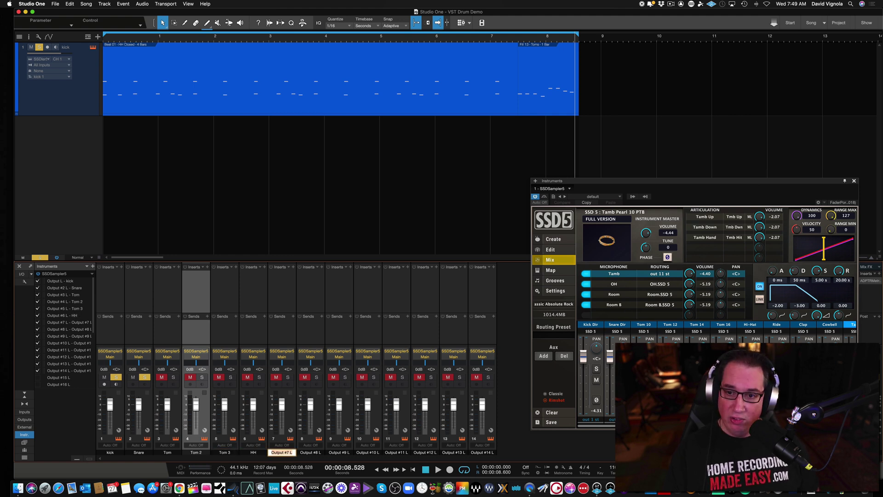
pyautogui.write('Ride')
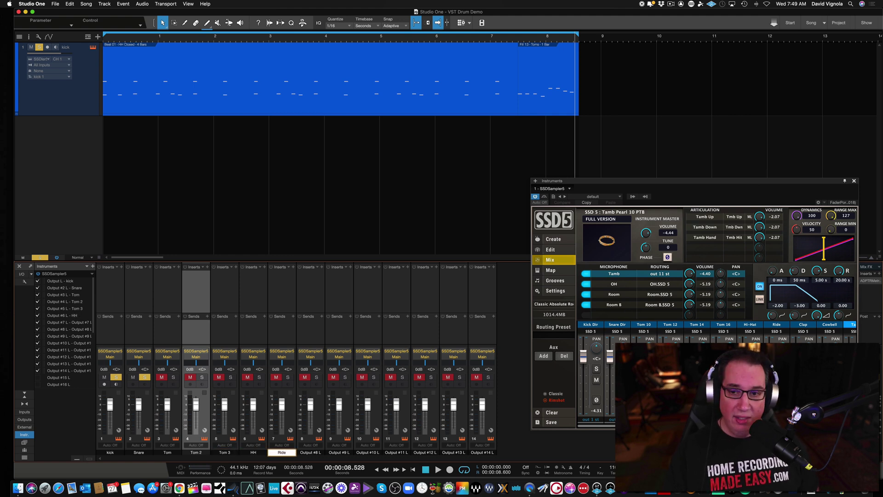
pyautogui.press('Tab')
pyautogui.write('C')
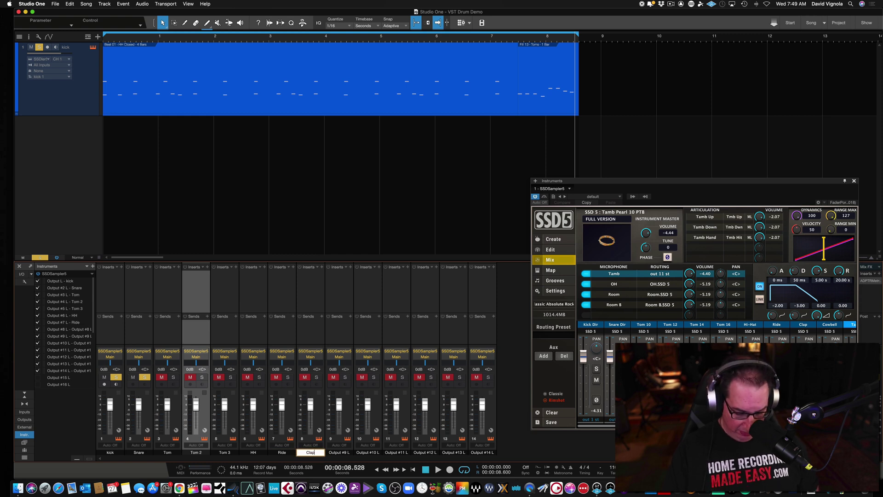
pyautogui.press('Tab')
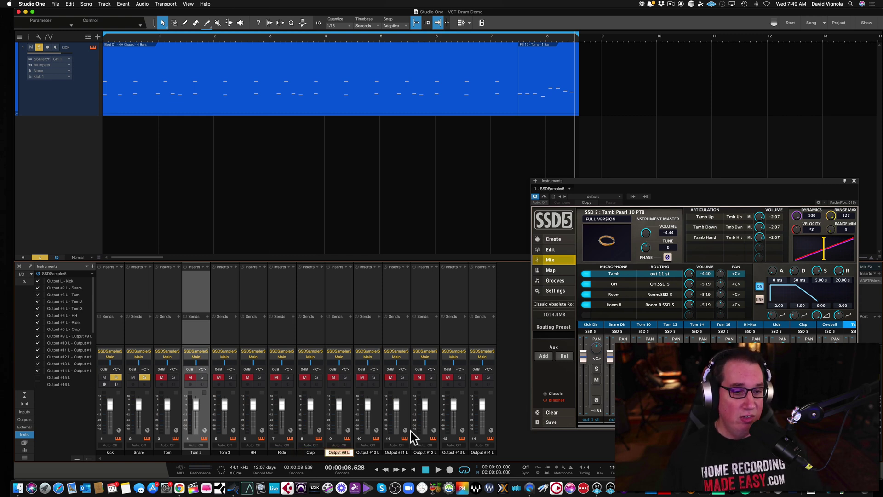
pyautogui.click(40, 258)
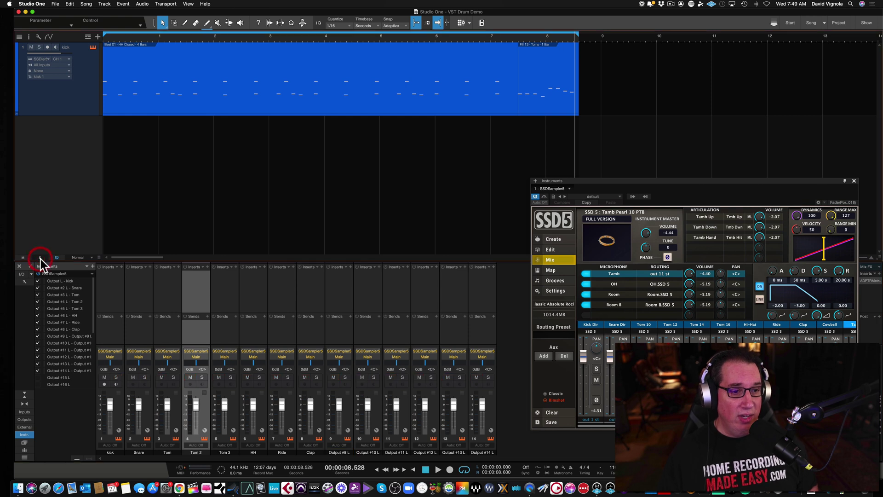
pyautogui.press('space')
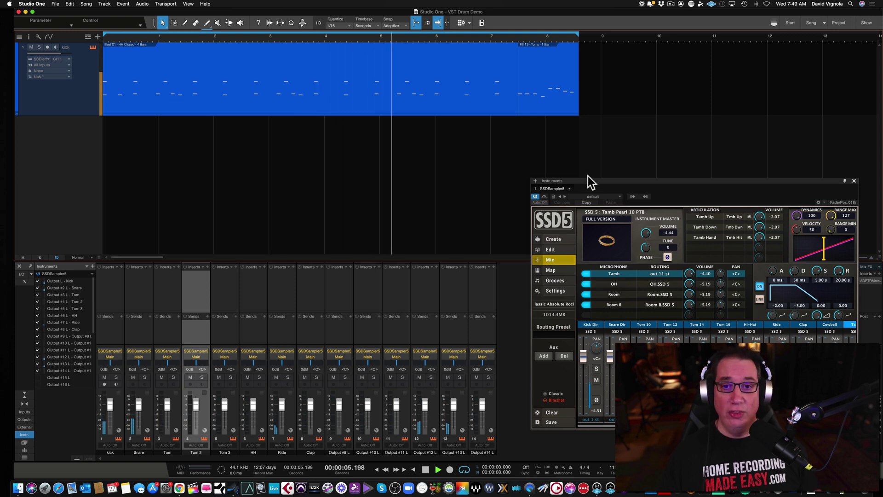
pyautogui.moveTo(589, 178); pyautogui.dragTo(579, 184)
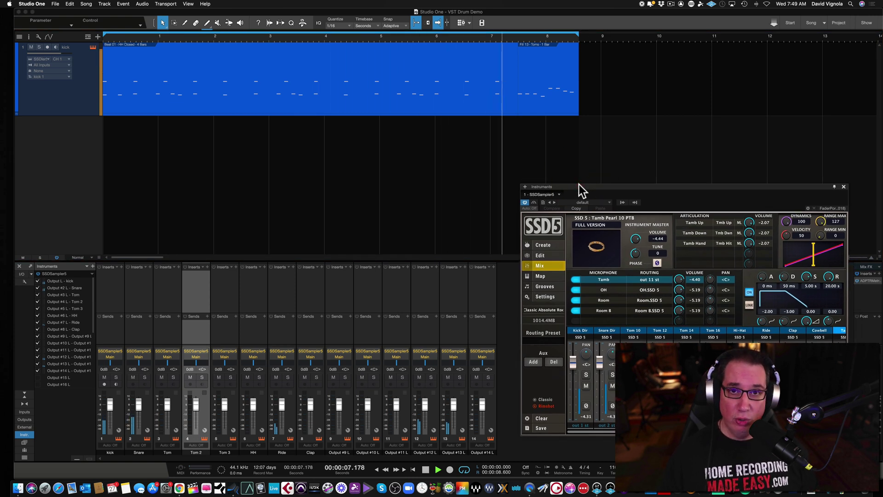
pyautogui.press('space')
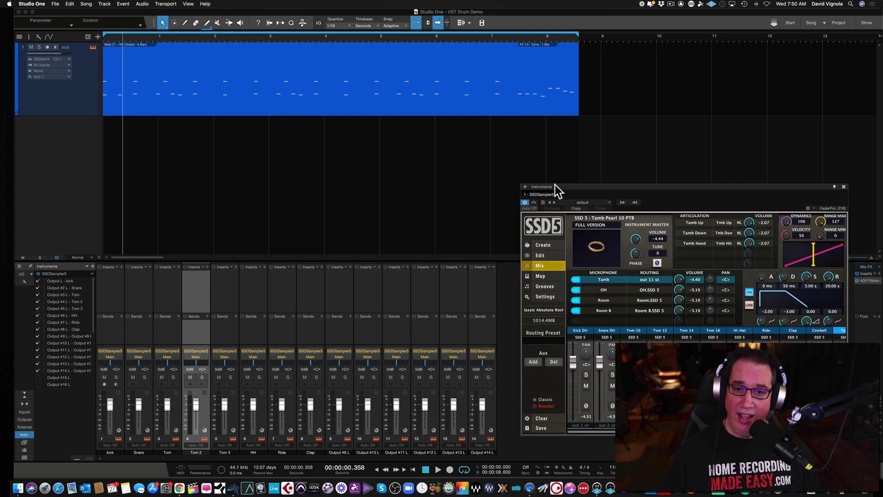
pyautogui.moveTo(568, 187); pyautogui.dragTo(558, 170)
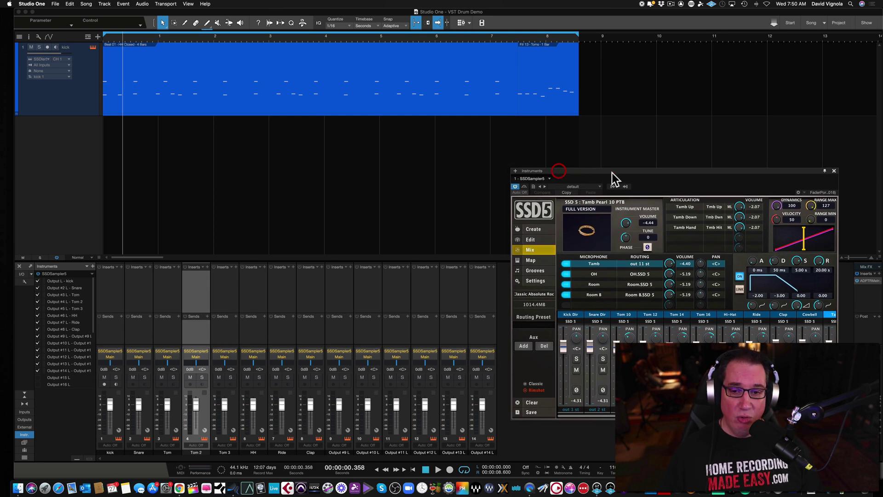
pyautogui.click(528, 228)
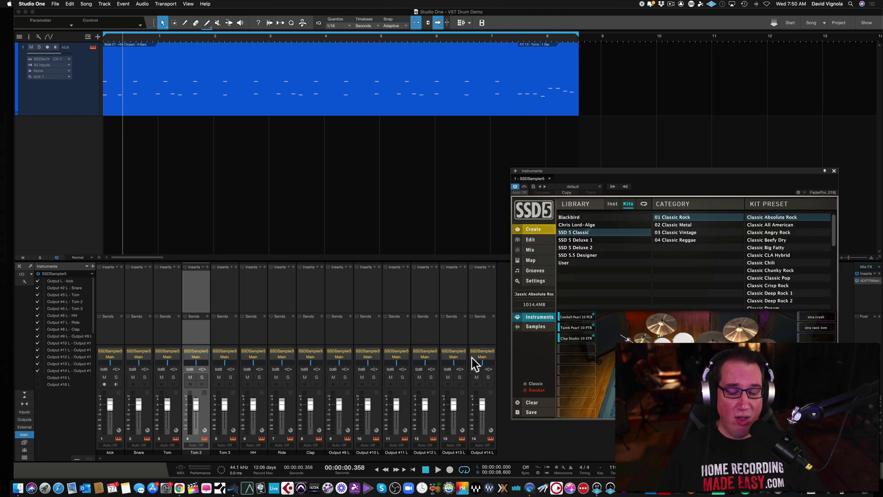
pyautogui.moveTo(585, 169); pyautogui.dragTo(590, 181)
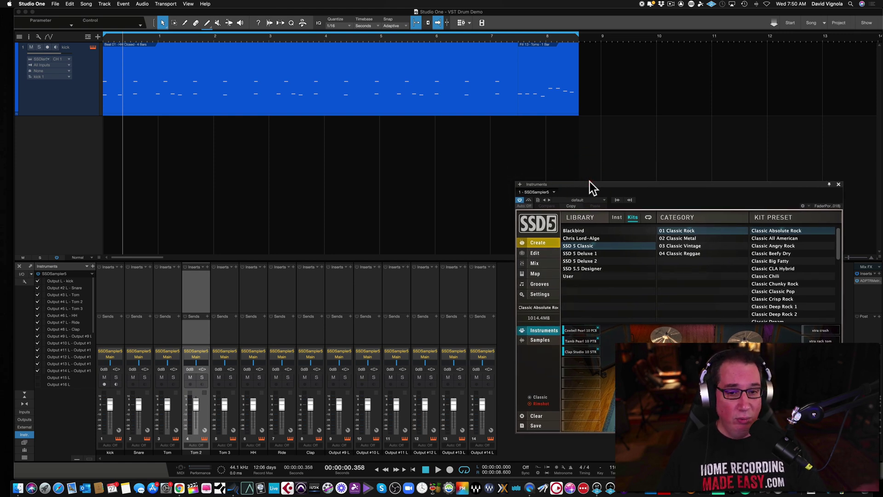
# On SSD5's mixer page, bring Kick Dir, Tom 10 and Tom 12 to 0.00 dB and start playback.
pyautogui.click(532, 262)
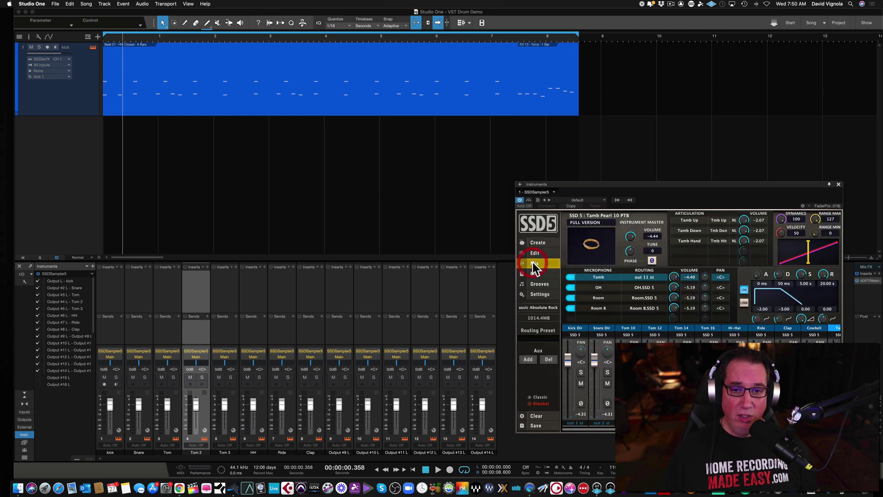
pyautogui.moveTo(584, 183); pyautogui.dragTo(352, 169)
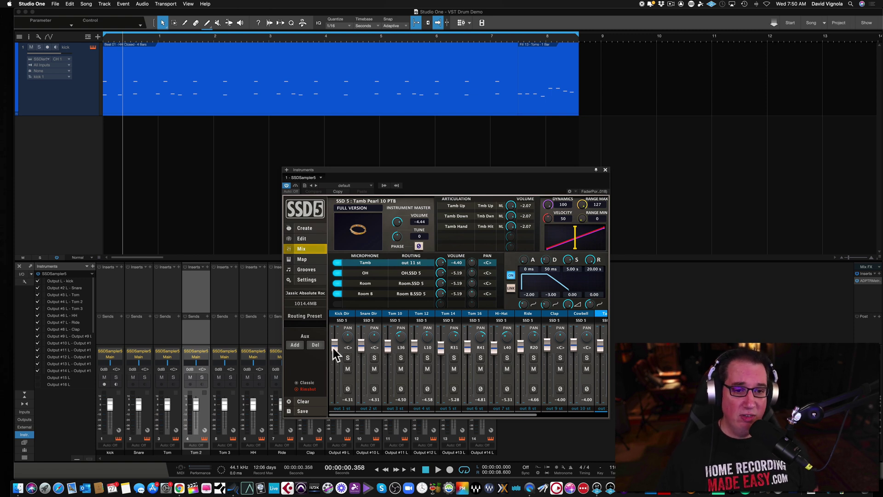
pyautogui.moveTo(335, 346); pyautogui.dragTo(362, 316)
pyautogui.moveTo(390, 344); pyautogui.dragTo(410, 318)
pyautogui.press('space')
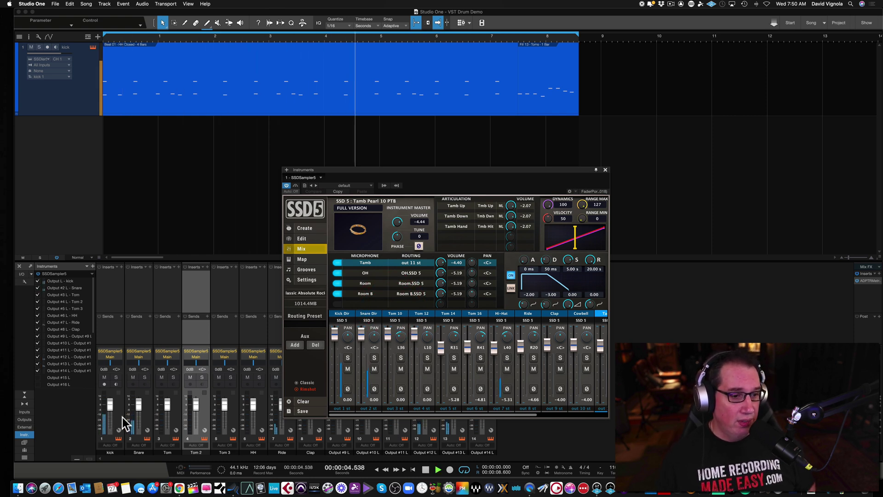
# Reset the Tom 14, Tom 16, Hi-Hat, Ride, Clap, Cowbell and Tamb faders to 0.00 dB.
pyautogui.click(441, 347)
pyautogui.click(467, 341)
pyautogui.click(492, 346)
pyautogui.click(520, 344)
pyautogui.click(546, 343)
pyautogui.click(573, 342)
pyautogui.click(598, 341)
# Reset Room, OH and Room B to 0.00 dB, close the SSD5 window and resume playback.
pyautogui.moveTo(523, 414); pyautogui.dragTo(599, 408)
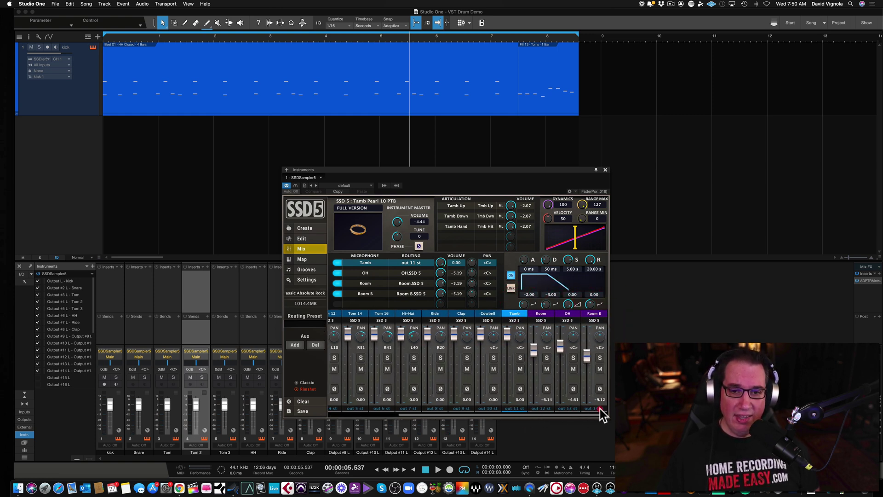
pyautogui.click(534, 349)
pyautogui.click(559, 343)
pyautogui.click(584, 352)
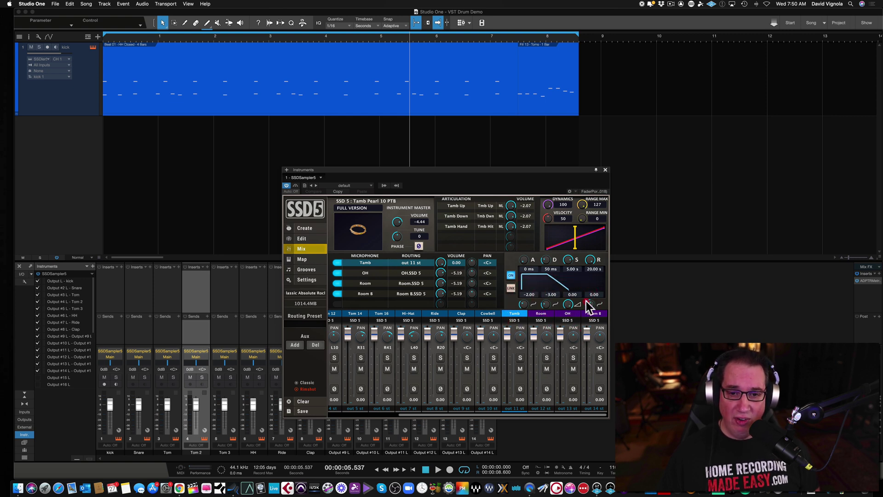
pyautogui.click(605, 169)
pyautogui.press('space')
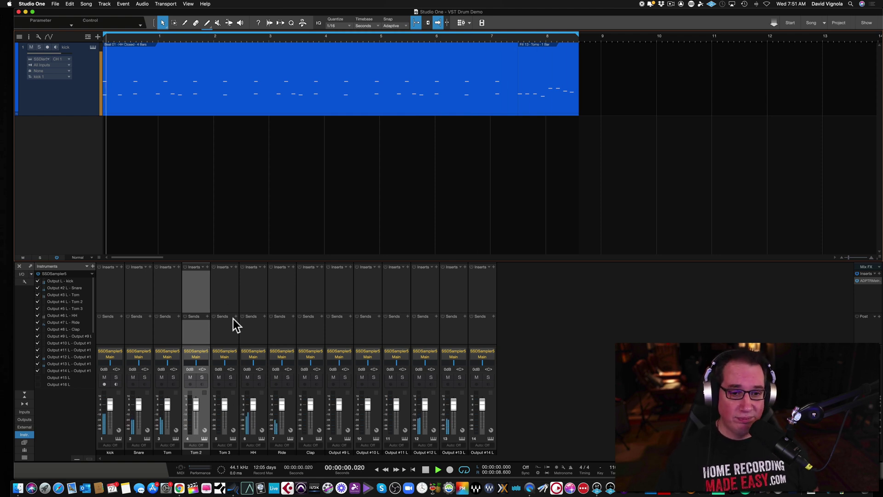
# Pull the Output #12 L fader down to -8.7 dB.
pyautogui.moveTo(423, 401); pyautogui.dragTo(453, 410)
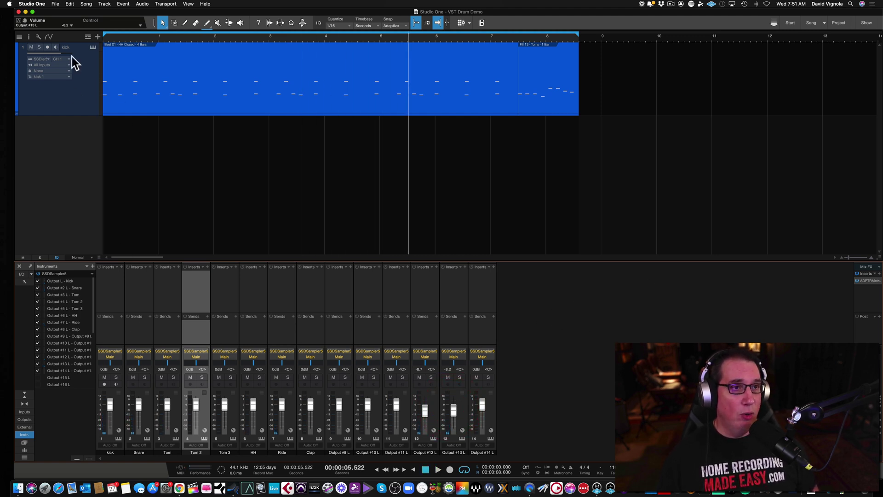
# Reopen the kick track's SSD5 window on its Mix page and move it up and left.
pyautogui.click(90, 47)
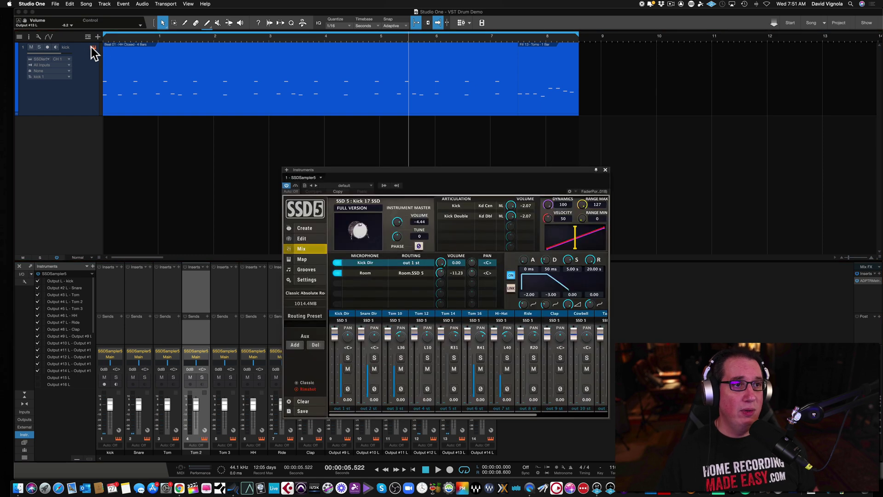
pyautogui.moveTo(402, 171); pyautogui.dragTo(288, 110)
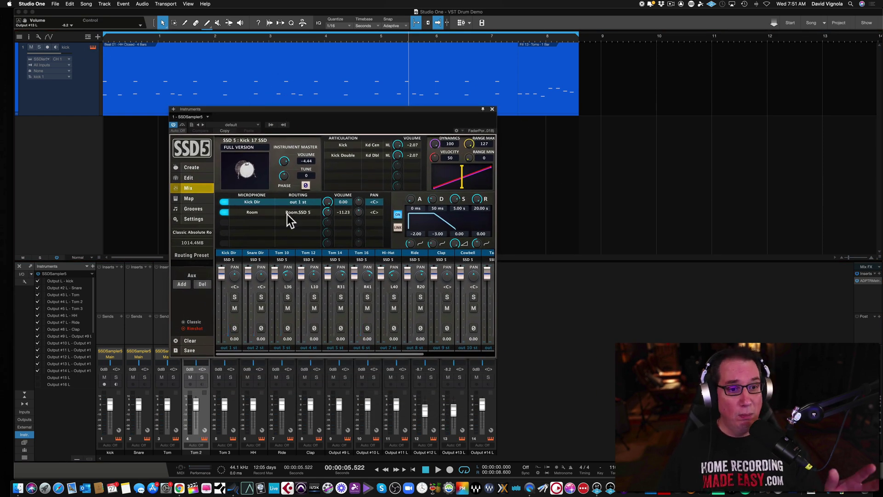